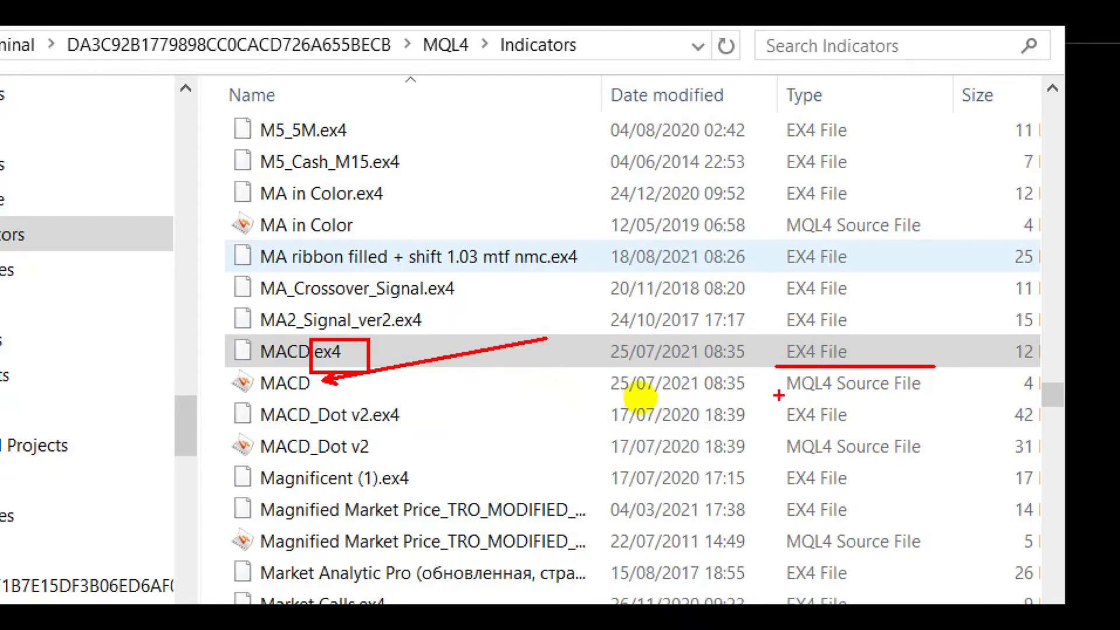
{"action": "left_click_drag", "start_coordinate": [779, 396], "coordinate": [932, 392]}
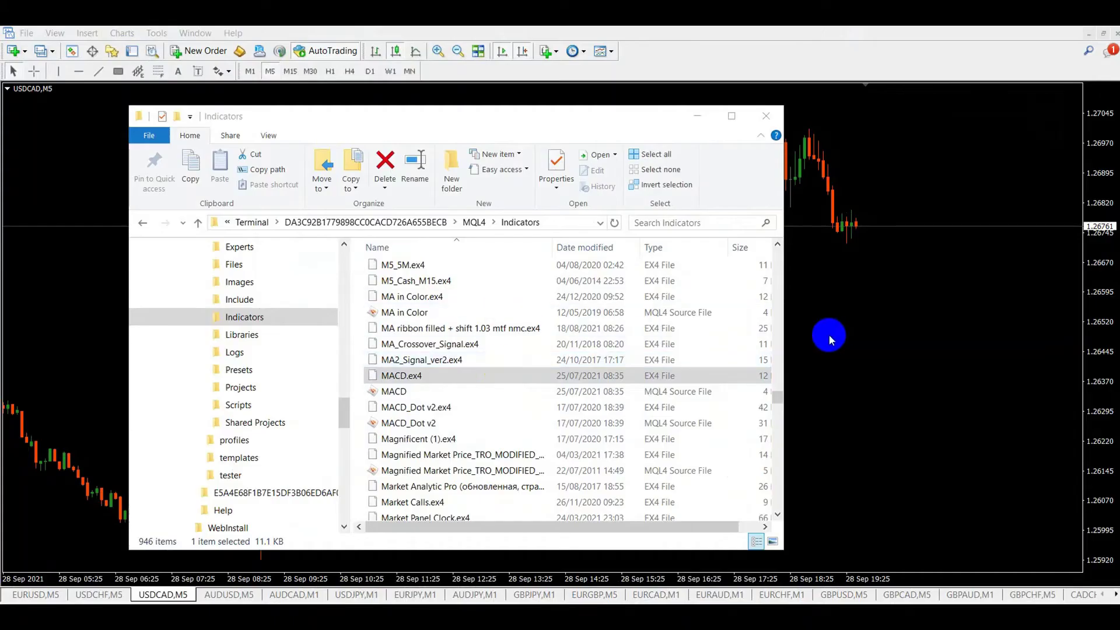
Switch to the Route 96.zip archive in WinRAR and open the Indicator folder inside its Route 96 folder.
{"action": "left_click", "coordinate": [816, 292]}
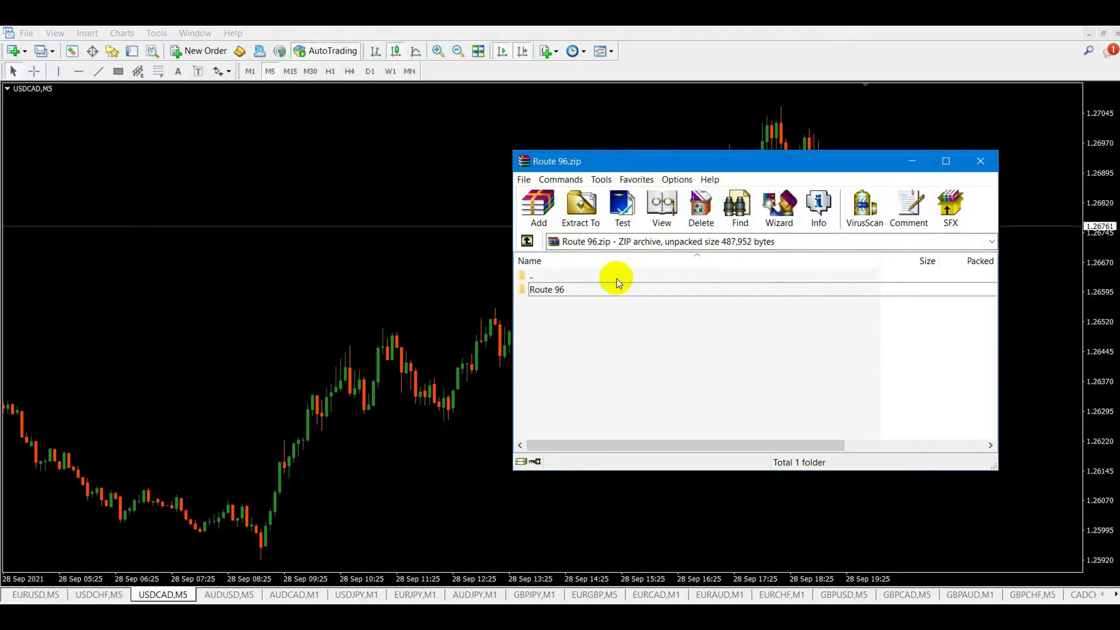
{"action": "double_click", "coordinate": [560, 290]}
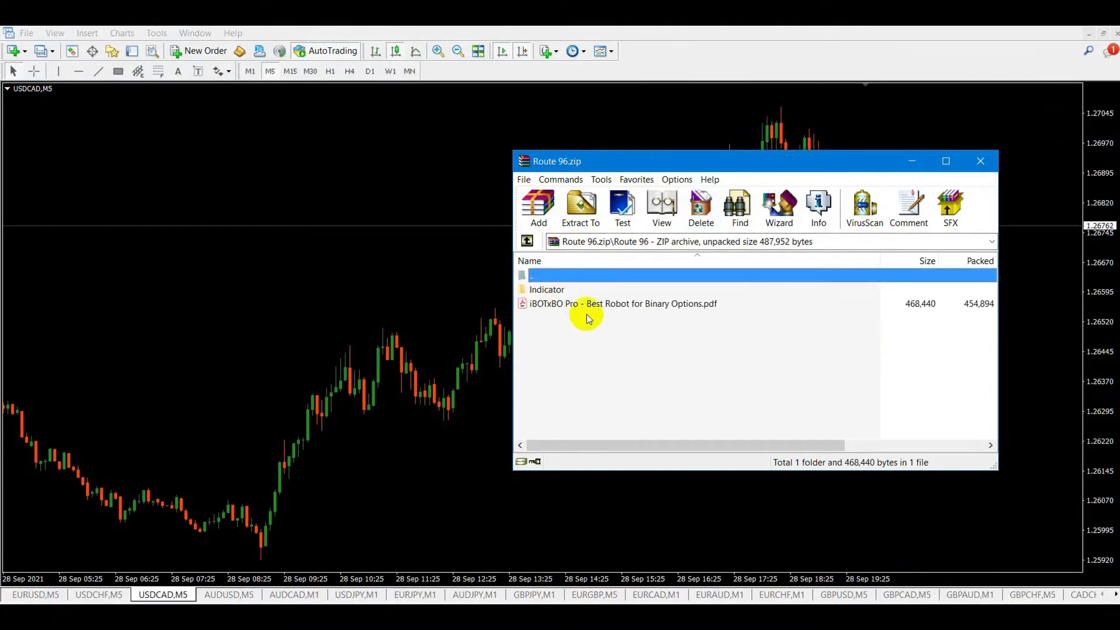
{"action": "double_click", "coordinate": [543, 290]}
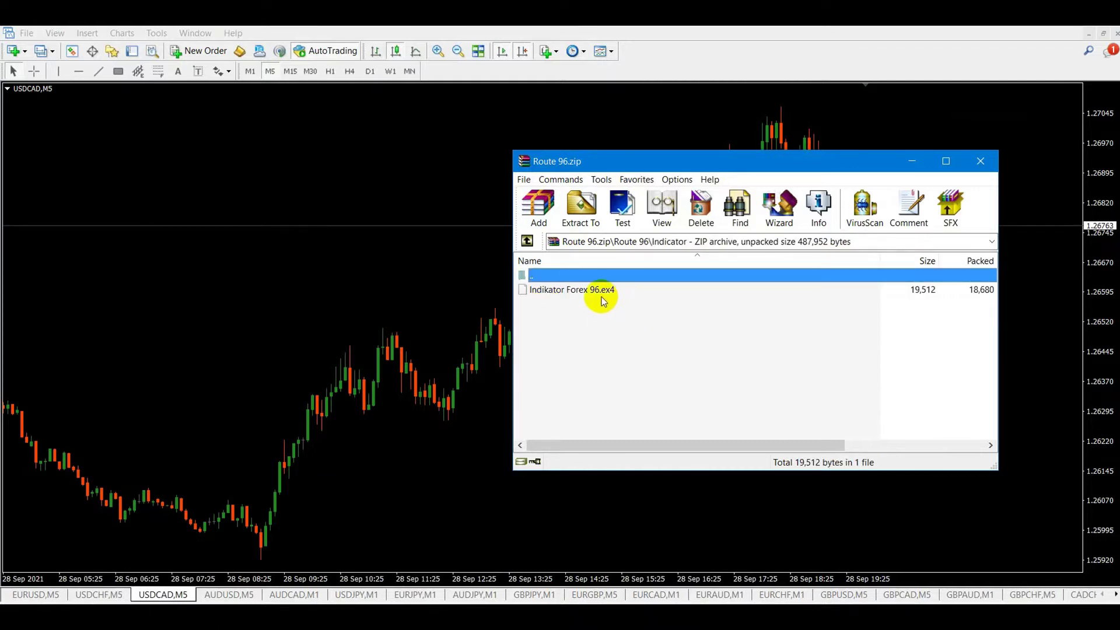
Open the MetaTrader data folder, enter its MQL4 folder and select the Indicators folder.
{"action": "left_click", "coordinate": [26, 34]}
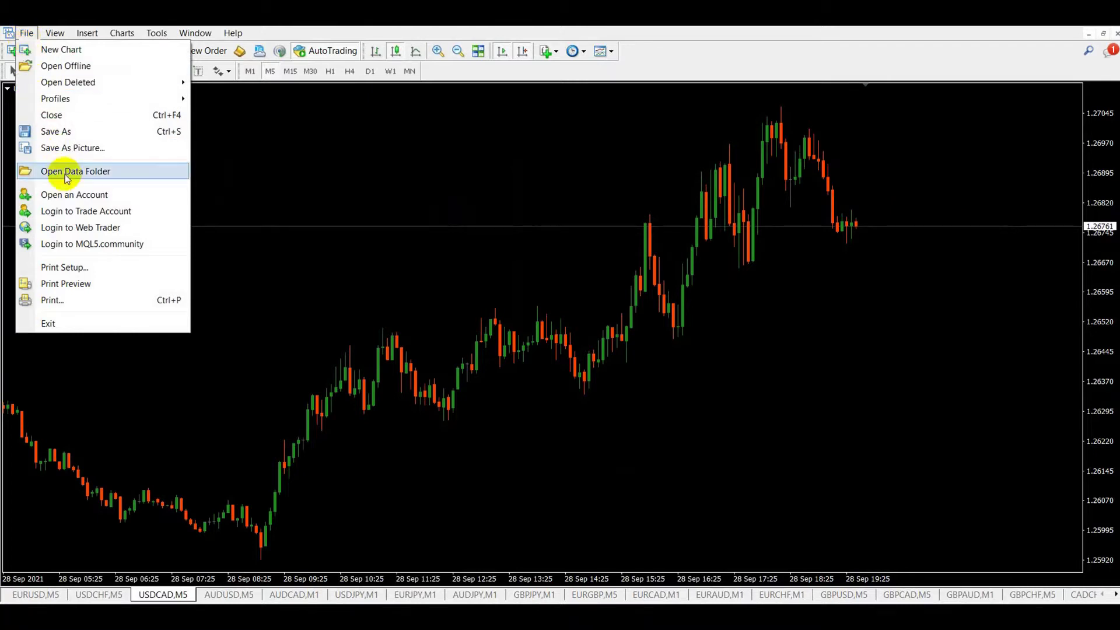
{"action": "left_click", "coordinate": [97, 171]}
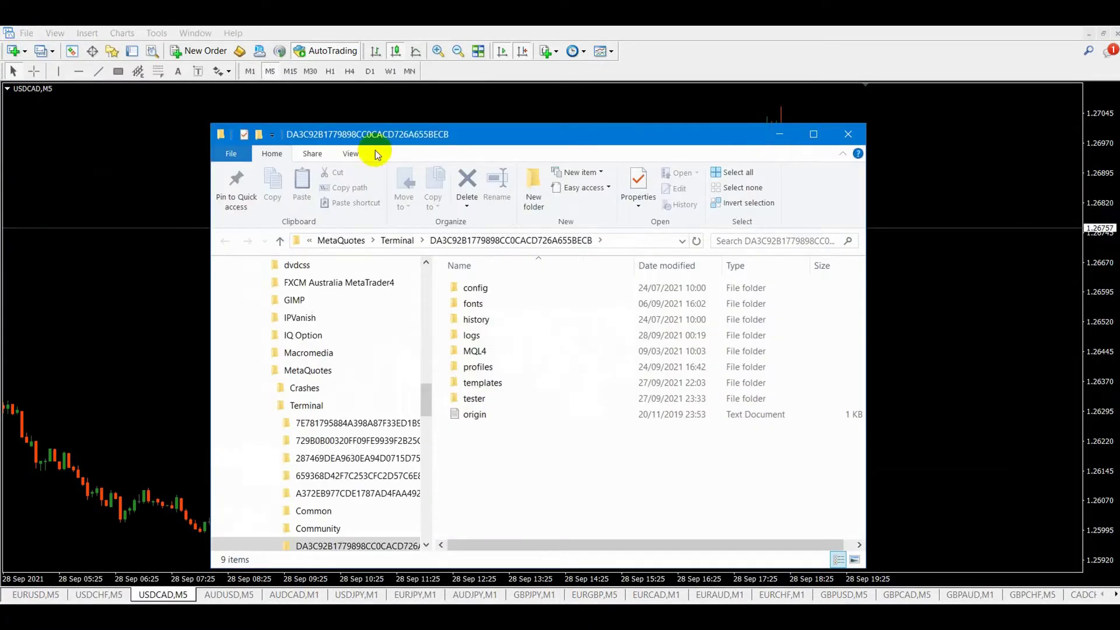
{"action": "left_click_drag", "start_coordinate": [489, 130], "coordinate": [373, 121]}
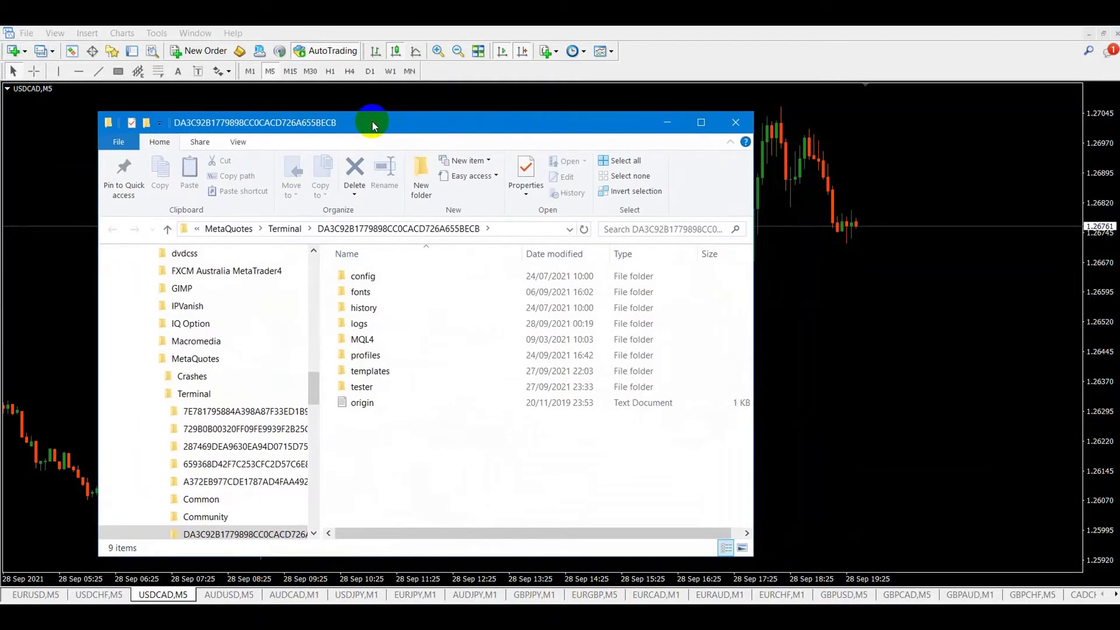
{"action": "double_click", "coordinate": [394, 339]}
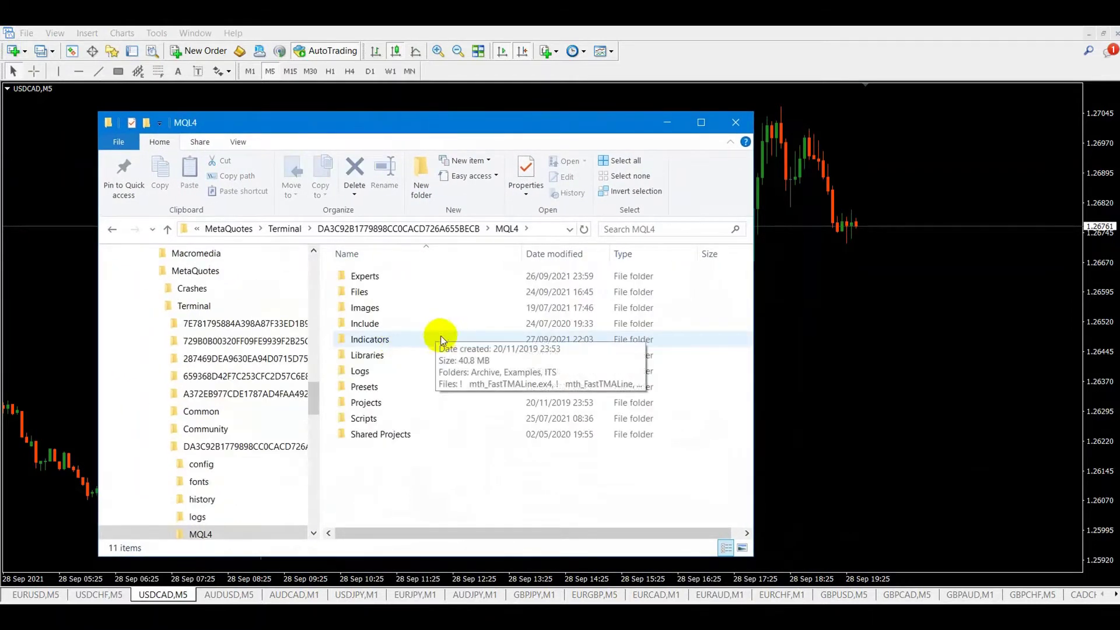
{"action": "left_click", "coordinate": [401, 338]}
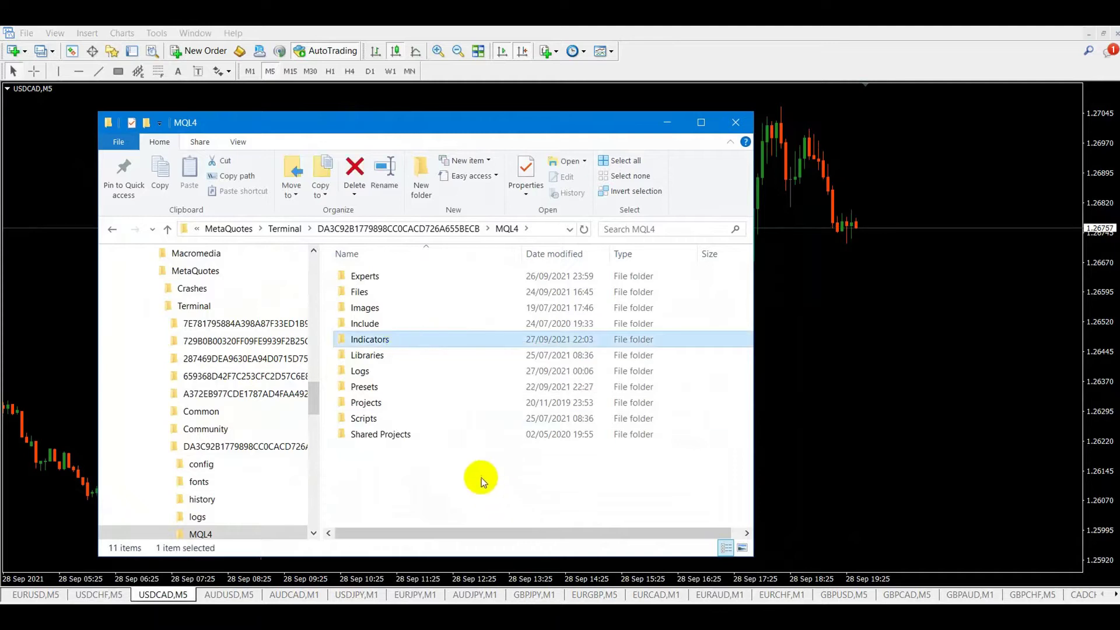
Transfer Indikator Forex 96.ex4 from the Route 96 archive into the MQL4 Indicators folder, replacing the file in the destination.
{"action": "key", "text": "alt+Tab"}
{"action": "left_click", "coordinate": [551, 291]}
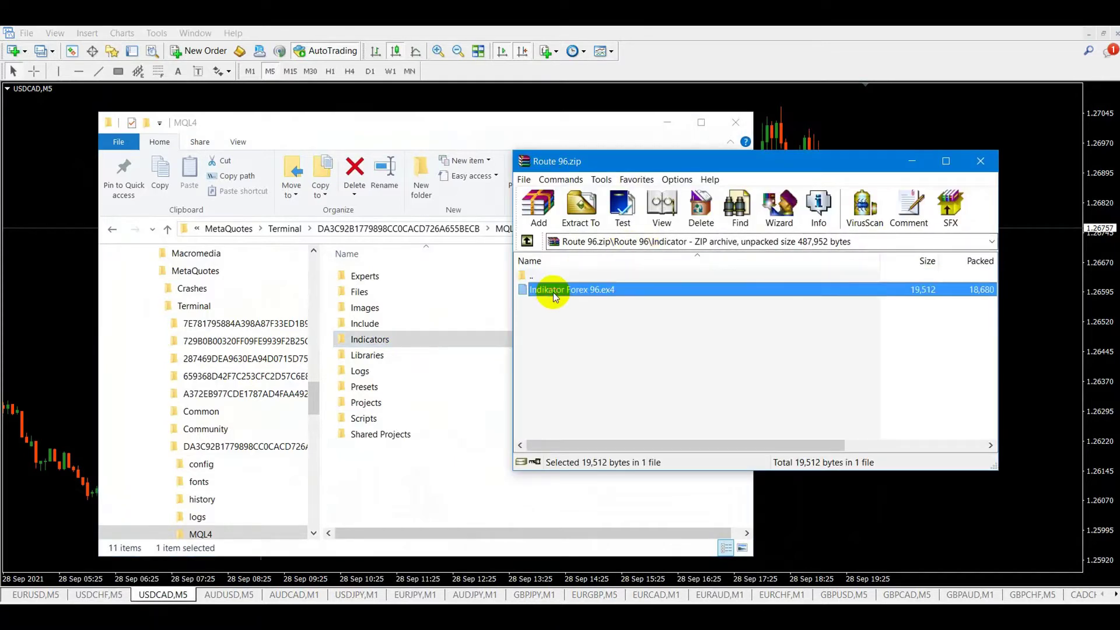
{"action": "left_click_drag", "start_coordinate": [523, 291], "coordinate": [407, 341]}
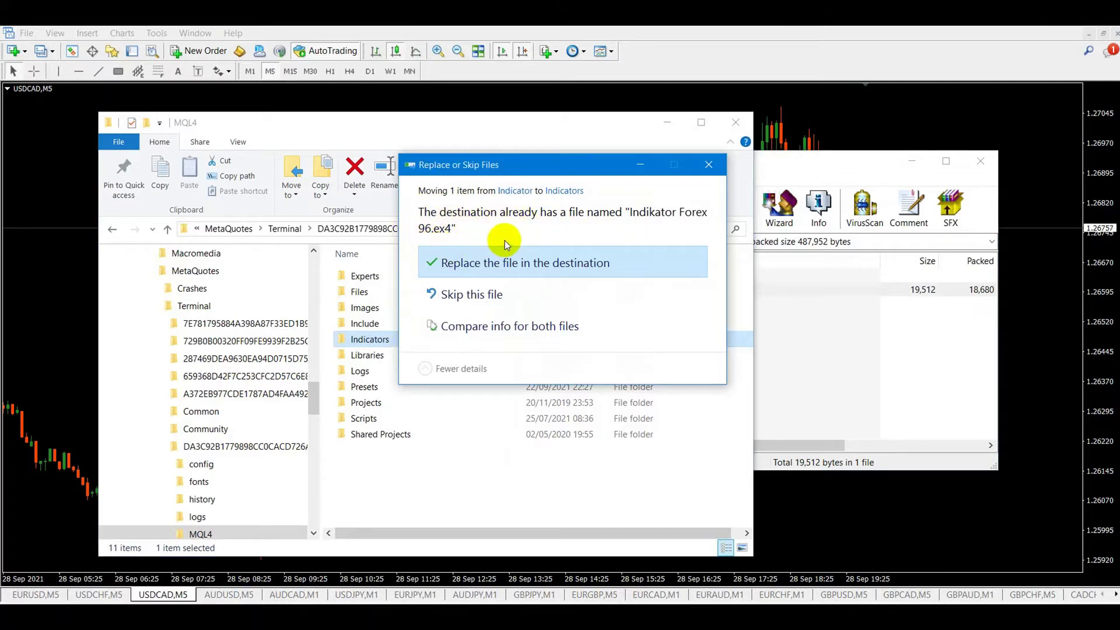
{"action": "left_click", "coordinate": [533, 263]}
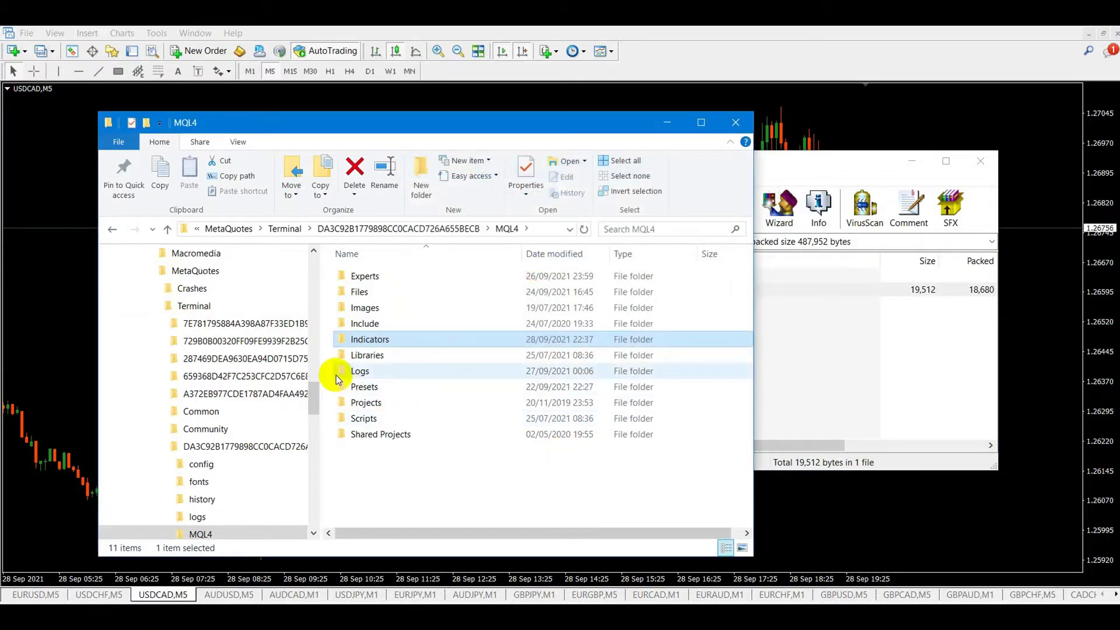
{"action": "left_click", "coordinate": [545, 100]}
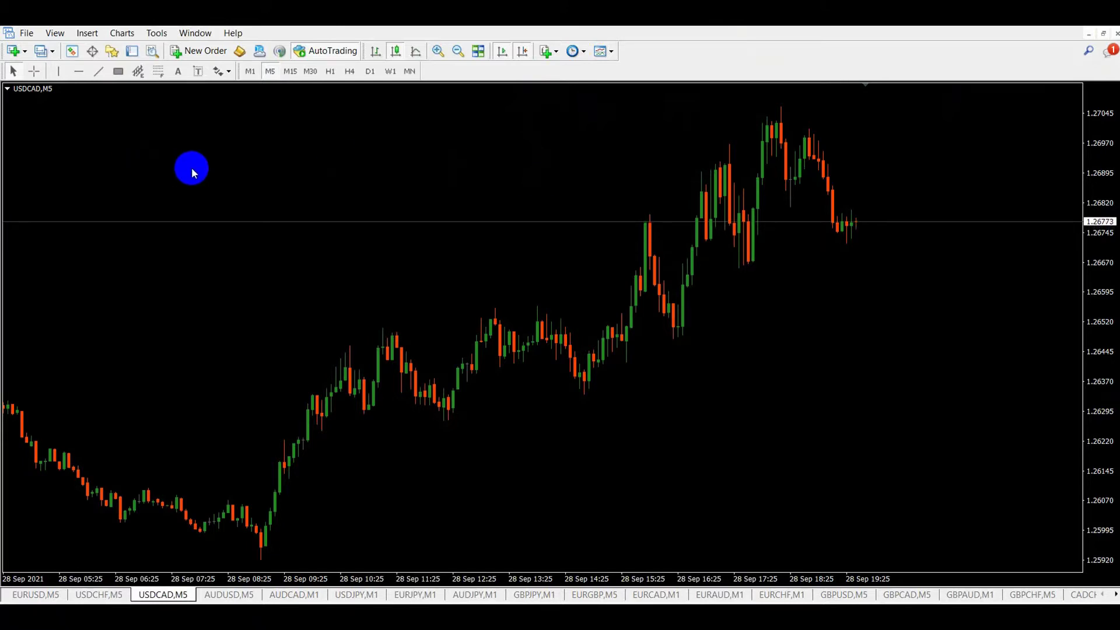
Look through the list of custom indicators available for insertion into the USDCAD M5 chart.
{"action": "left_click", "coordinate": [85, 33]}
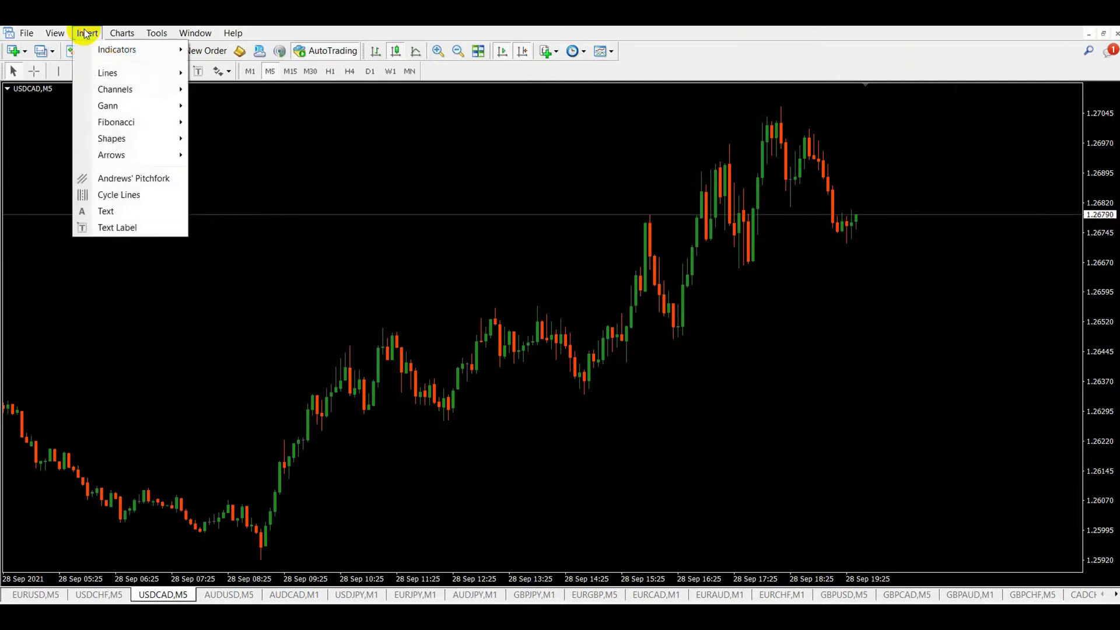
{"action": "mouse_move", "coordinate": [103, 53]}
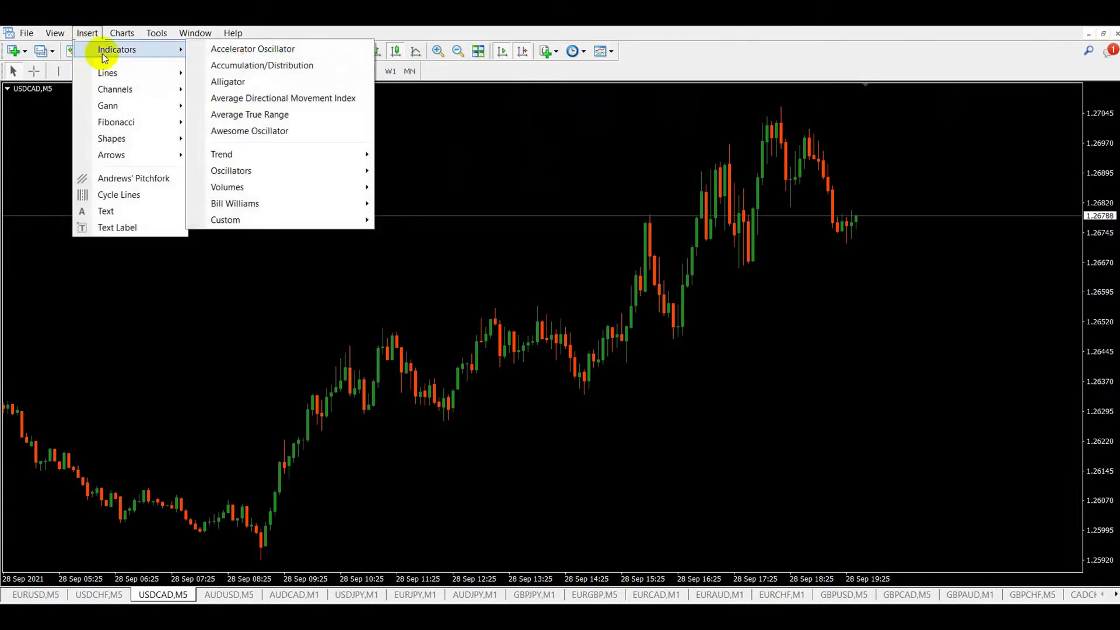
{"action": "left_click", "coordinate": [242, 222]}
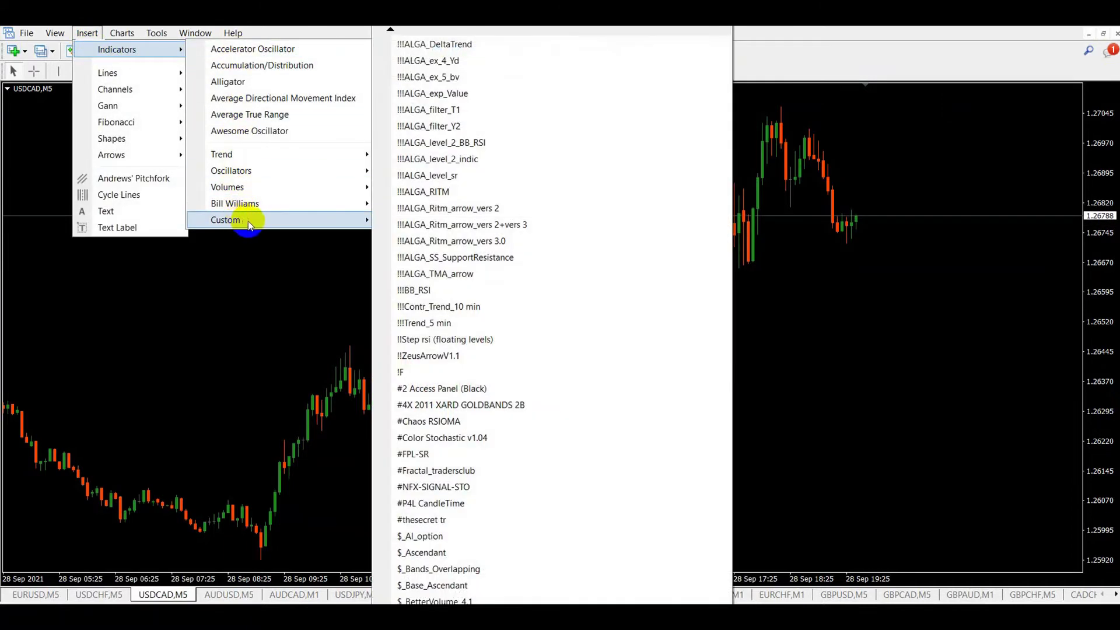
{"action": "left_click", "coordinate": [490, 531]}
{"action": "scroll", "coordinate": [435, 277], "scroll_direction": "down", "scroll_amount": 3}
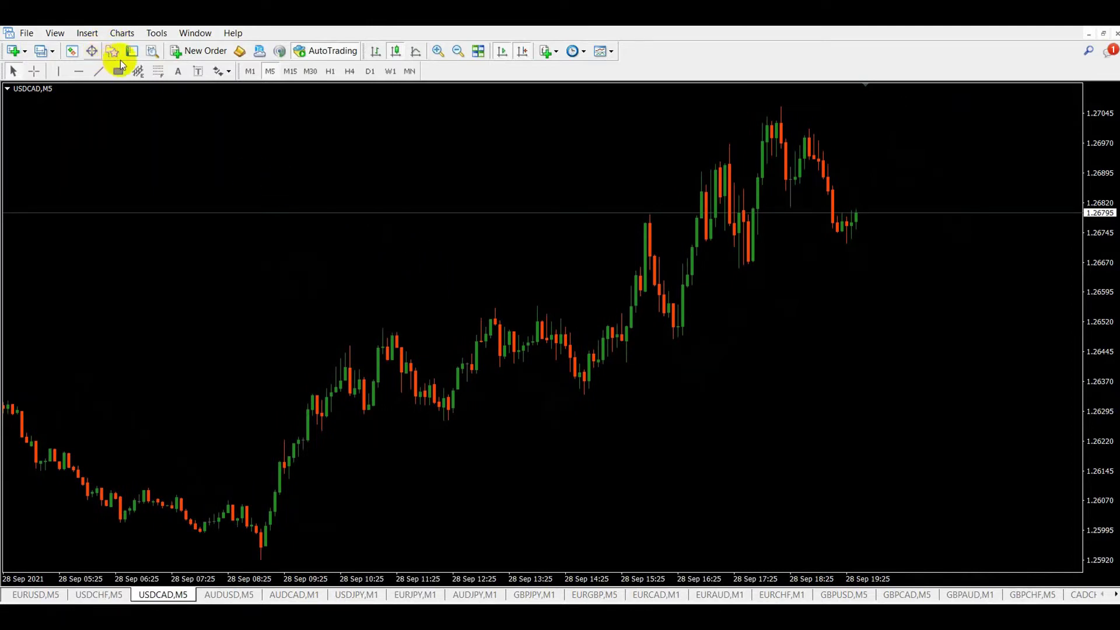
Show the Navigator and locate Indikator Forex 96 in the indicator list, checking its file name in the Route 96 archive.
{"action": "left_click", "coordinate": [114, 51]}
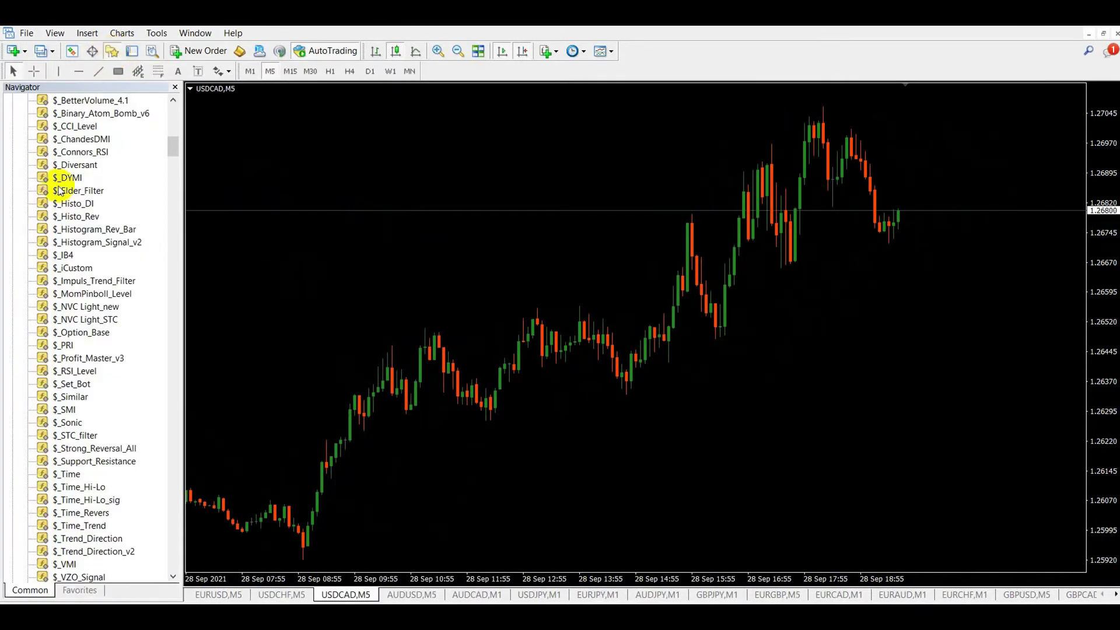
{"action": "left_click", "coordinate": [82, 332]}
{"action": "left_click_drag", "start_coordinate": [82, 333], "coordinate": [716, 304]}
{"action": "left_click_drag", "start_coordinate": [786, 612], "coordinate": [882, 616]}
{"action": "left_click", "coordinate": [881, 617]}
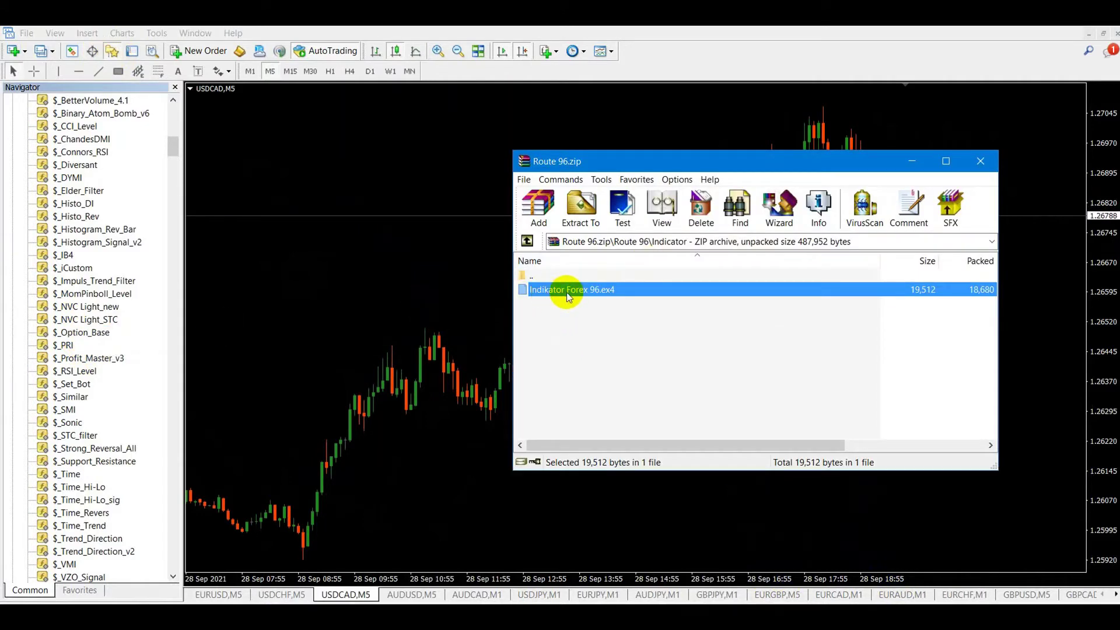
{"action": "left_click_drag", "start_coordinate": [272, 335], "coordinate": [82, 333]}
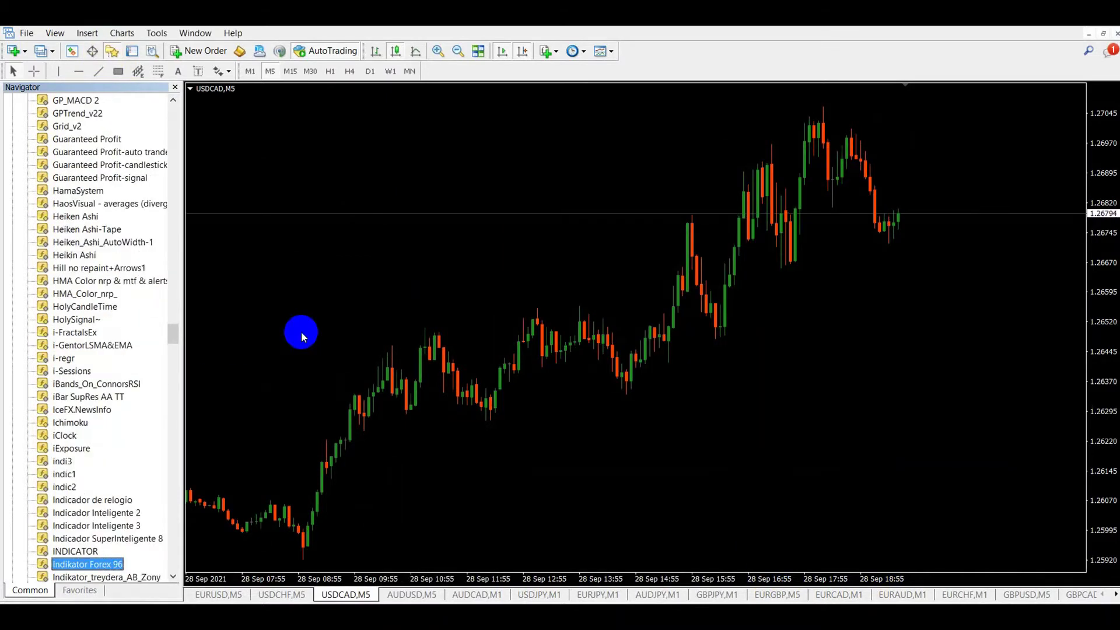
{"action": "scroll", "coordinate": [119, 369], "scroll_direction": "down", "scroll_amount": 4}
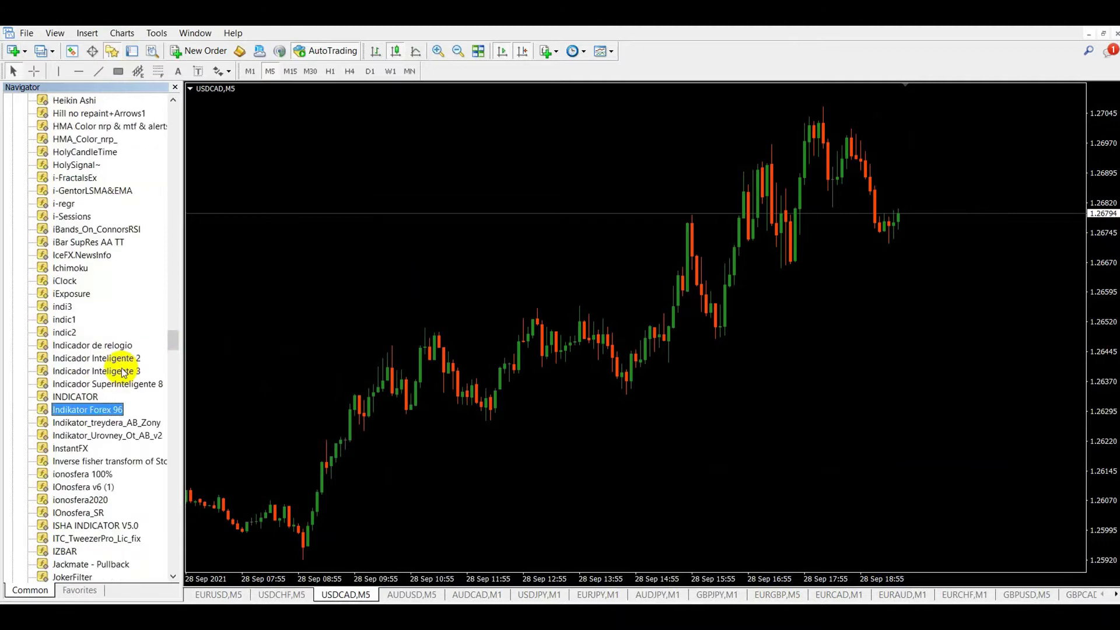
Attach the Indikator Forex 96 indicator to the USDCAD M5 chart with its default input values.
{"action": "right_click", "coordinate": [61, 413]}
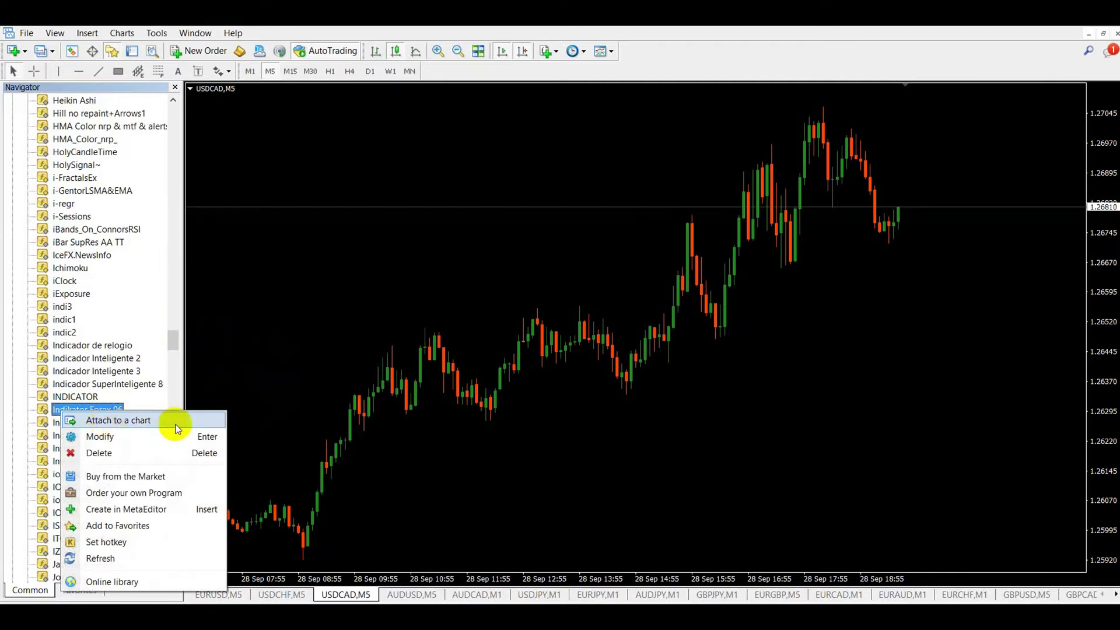
{"action": "left_click", "coordinate": [139, 419]}
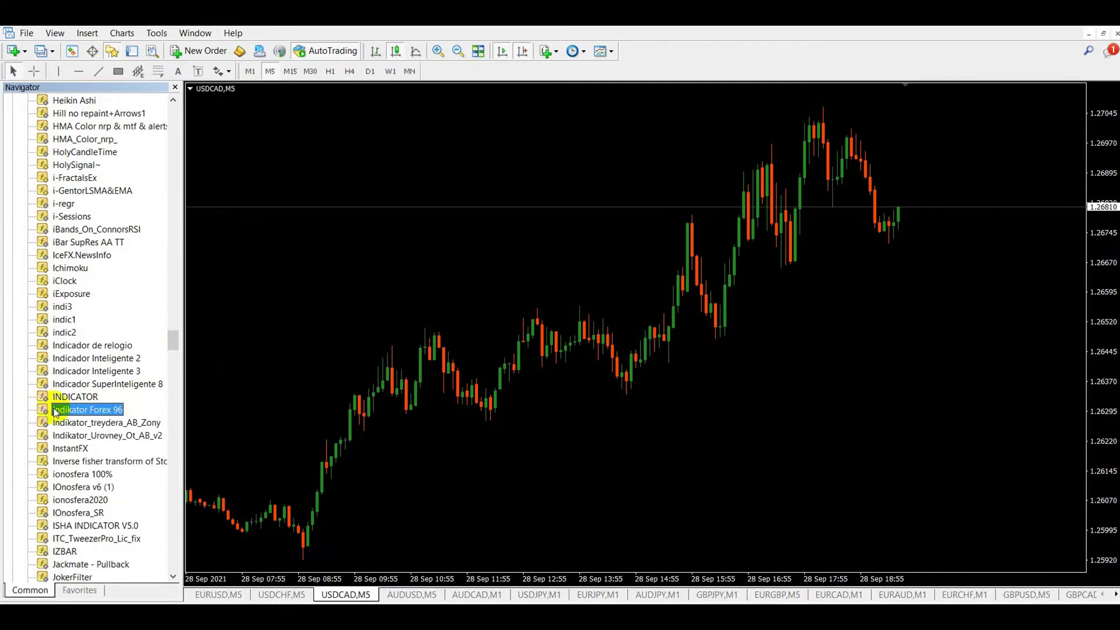
{"action": "left_click_drag", "start_coordinate": [49, 412], "coordinate": [279, 293]}
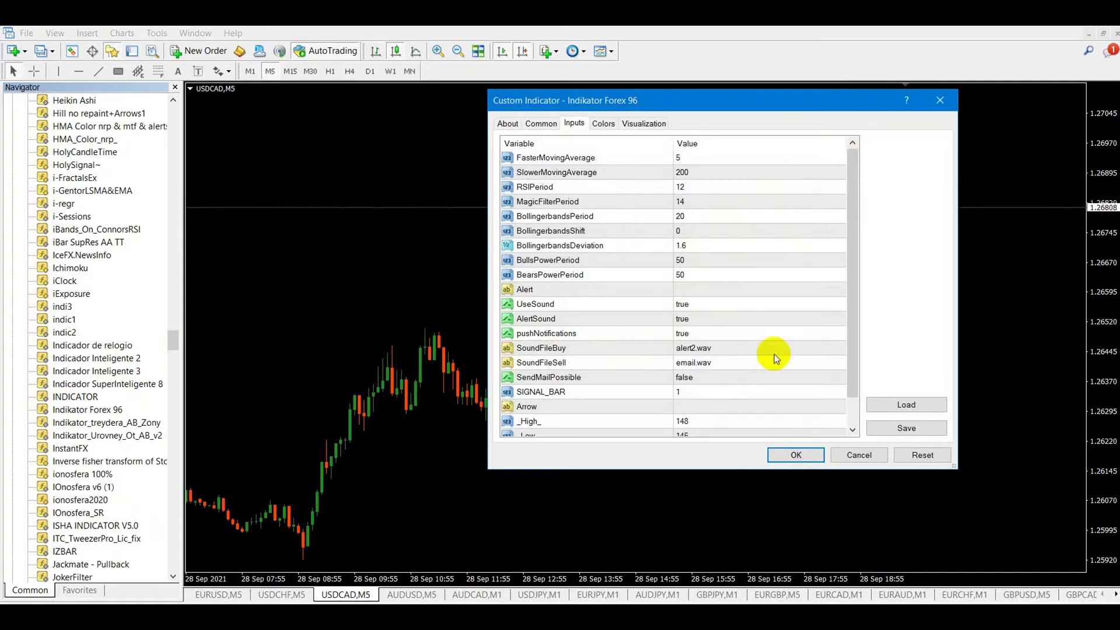
{"action": "left_click", "coordinate": [794, 455]}
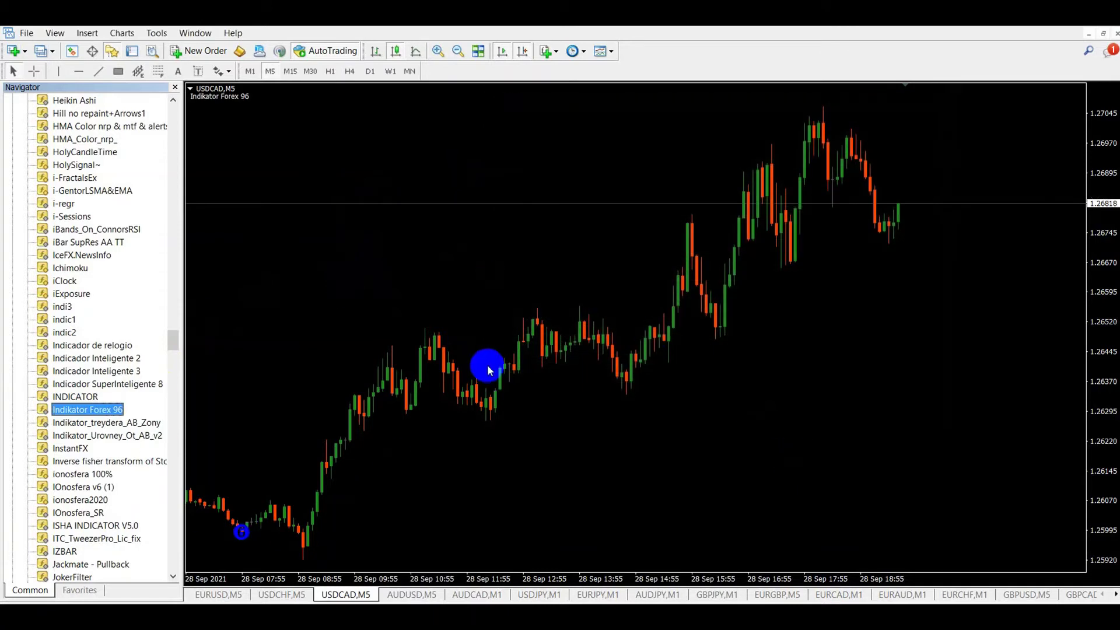
{"action": "left_click", "coordinate": [458, 51]}
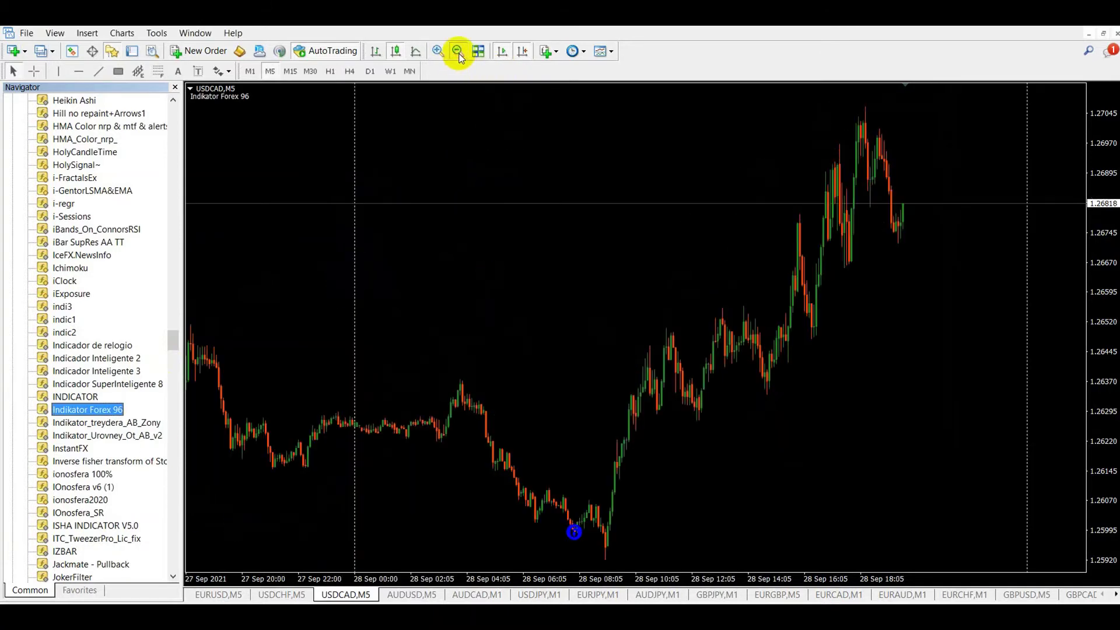
{"action": "left_click", "coordinate": [458, 53]}
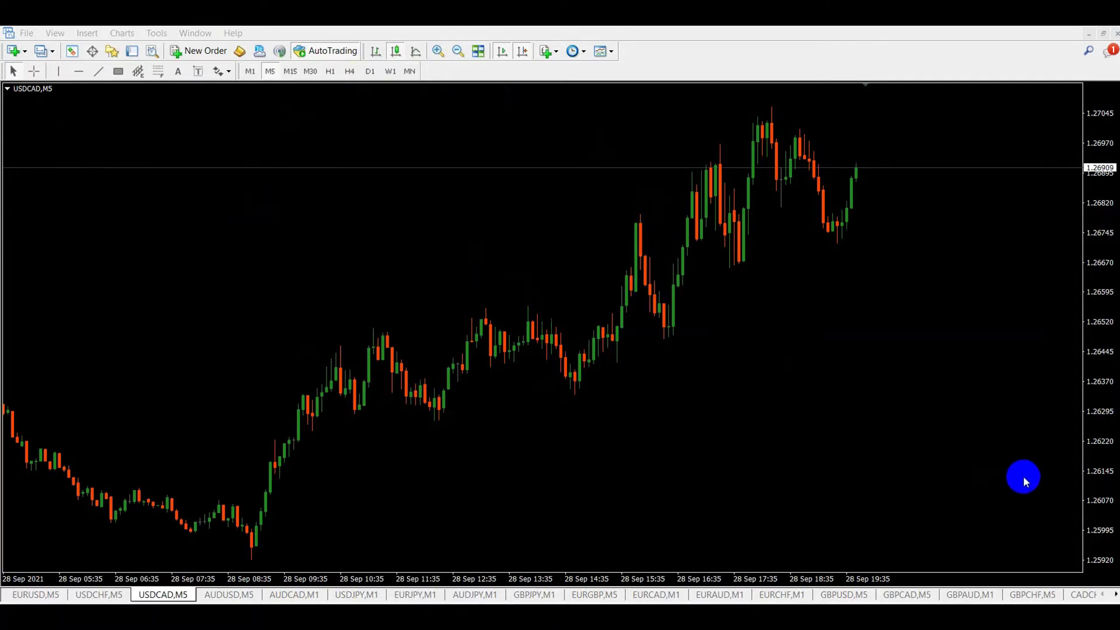
Switch to FAS.zip in WinRAR and examine the FAS folder, including the indicator files in its Indicator folder.
{"action": "left_click", "coordinate": [986, 617]}
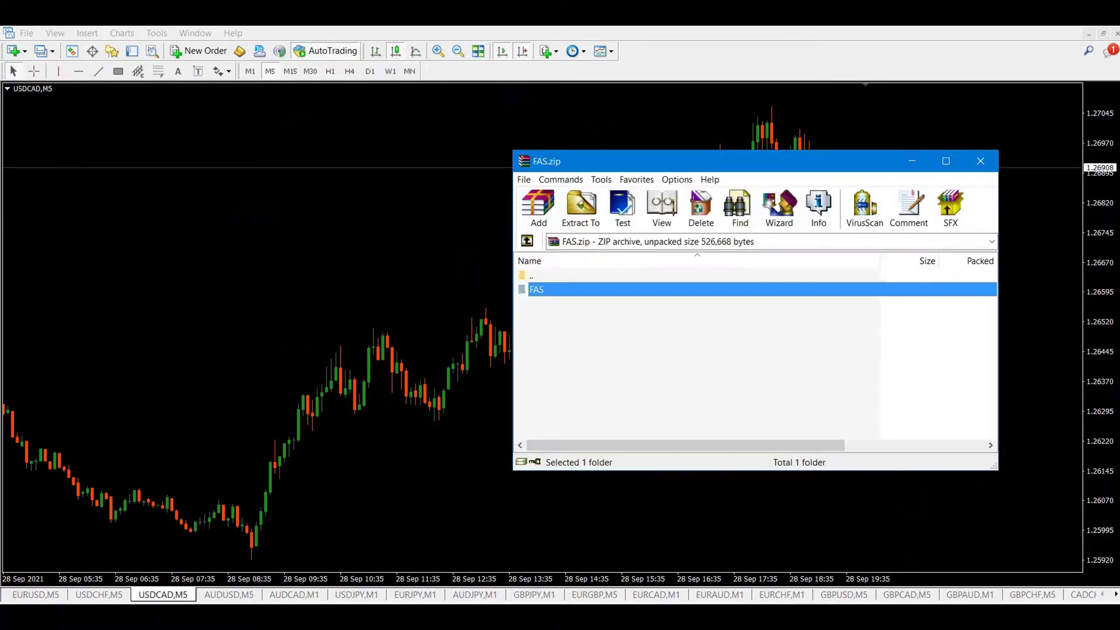
{"action": "double_click", "coordinate": [545, 288]}
{"action": "left_click", "coordinate": [558, 292]}
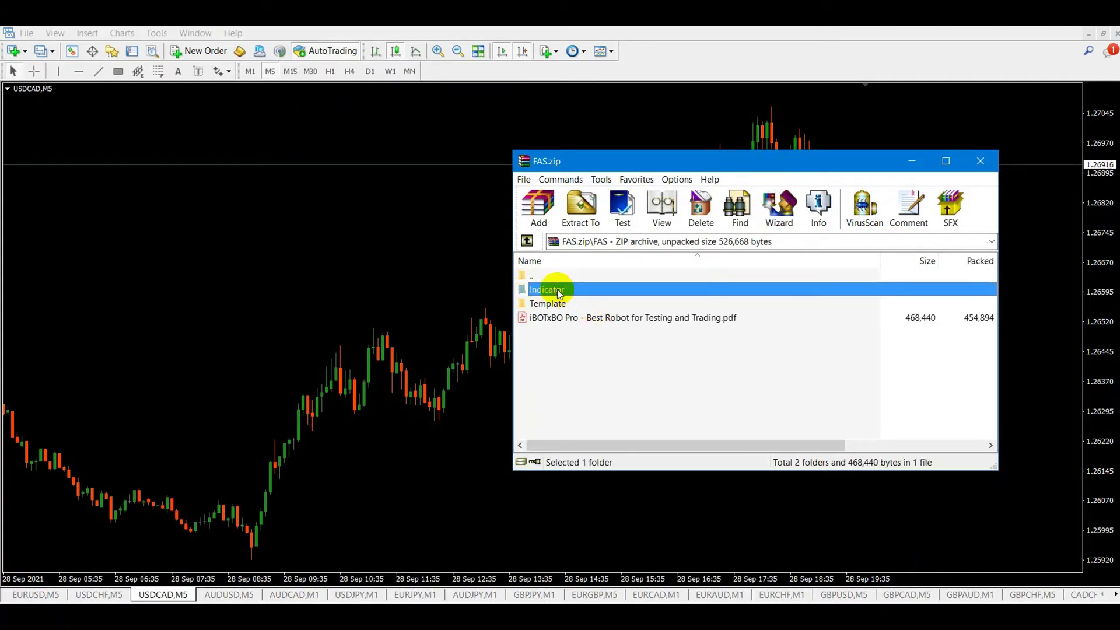
{"action": "left_click", "coordinate": [562, 306]}
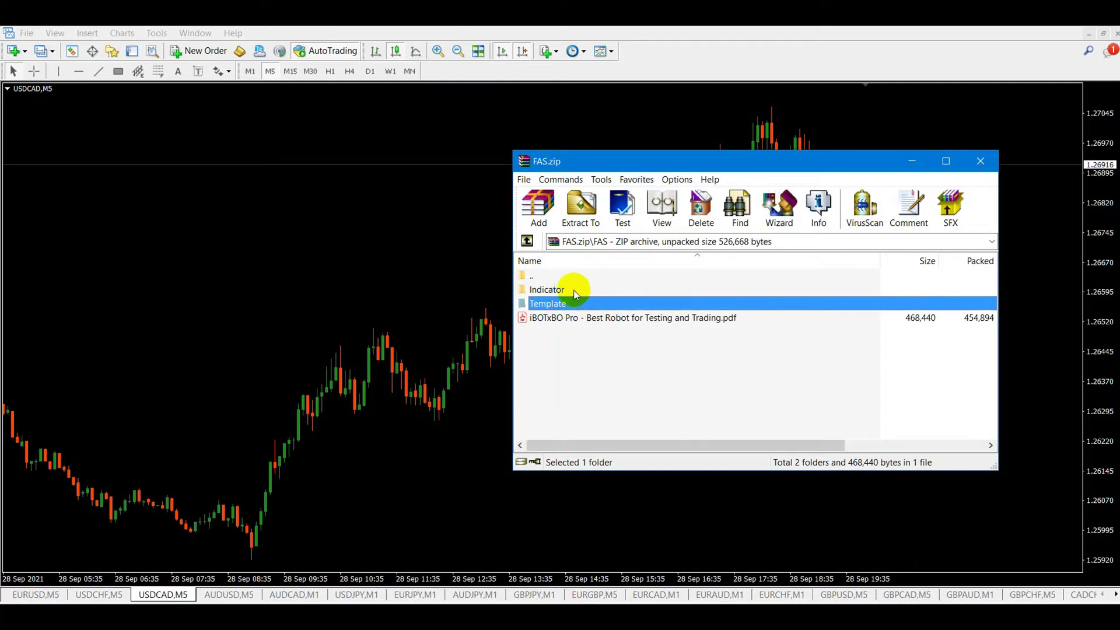
{"action": "double_click", "coordinate": [565, 292]}
{"action": "left_click", "coordinate": [571, 294]}
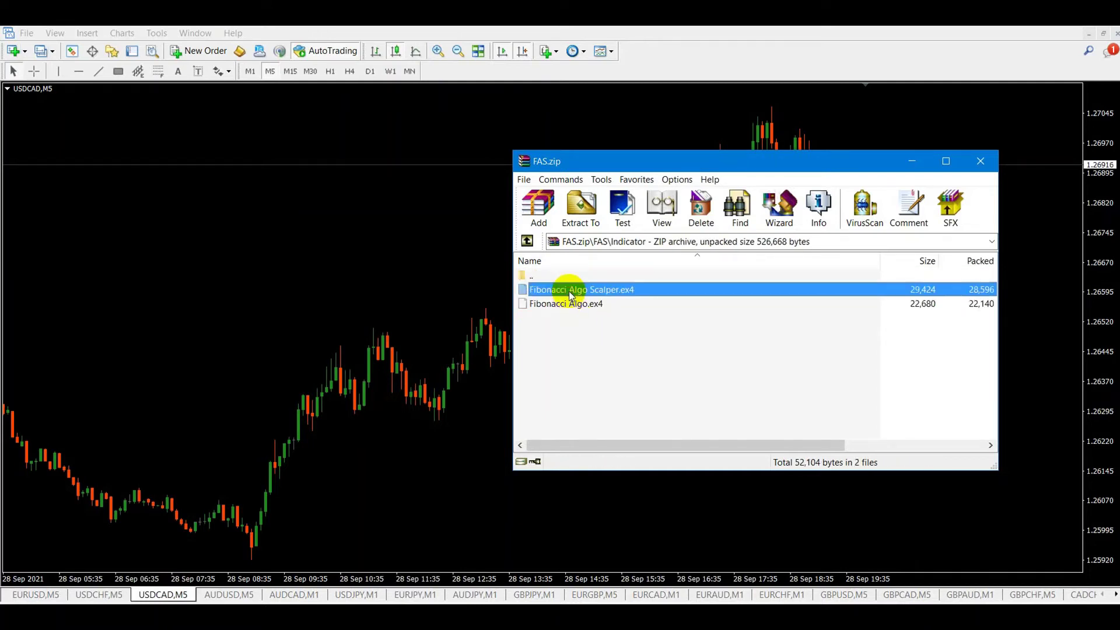
{"action": "left_click", "coordinate": [568, 304]}
{"action": "left_click", "coordinate": [527, 242]}
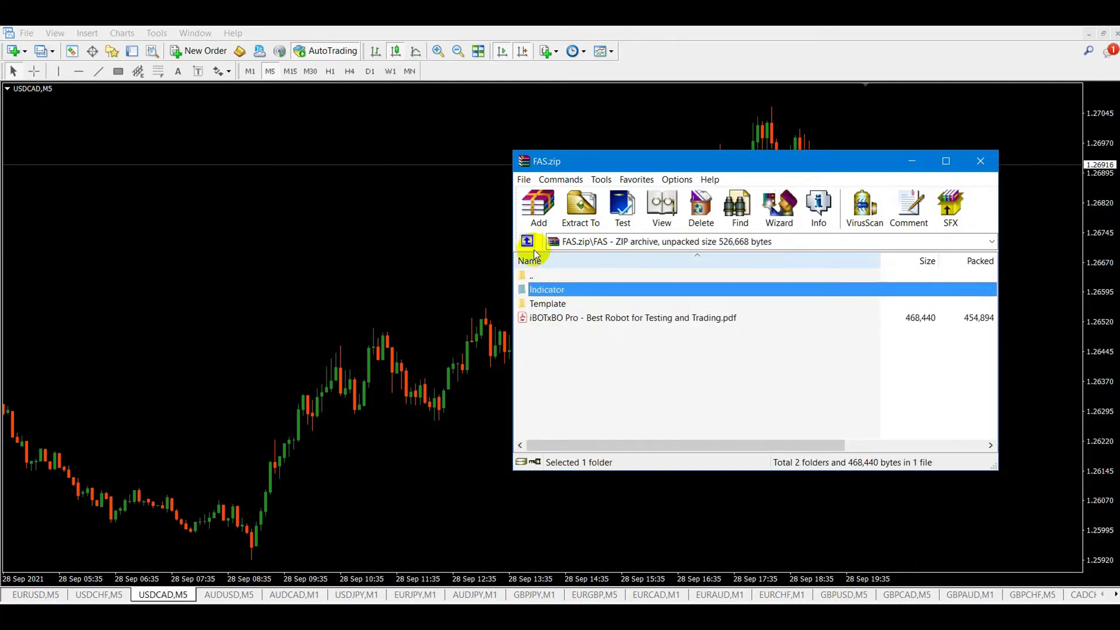
Copy Fibonacci Algo Scalper.ex4 and Fibonacci Algo.ex4 from FAS.zip into the Indicators folder inside MQL4 of the MetaTrader data folder.
{"action": "left_click", "coordinate": [27, 33]}
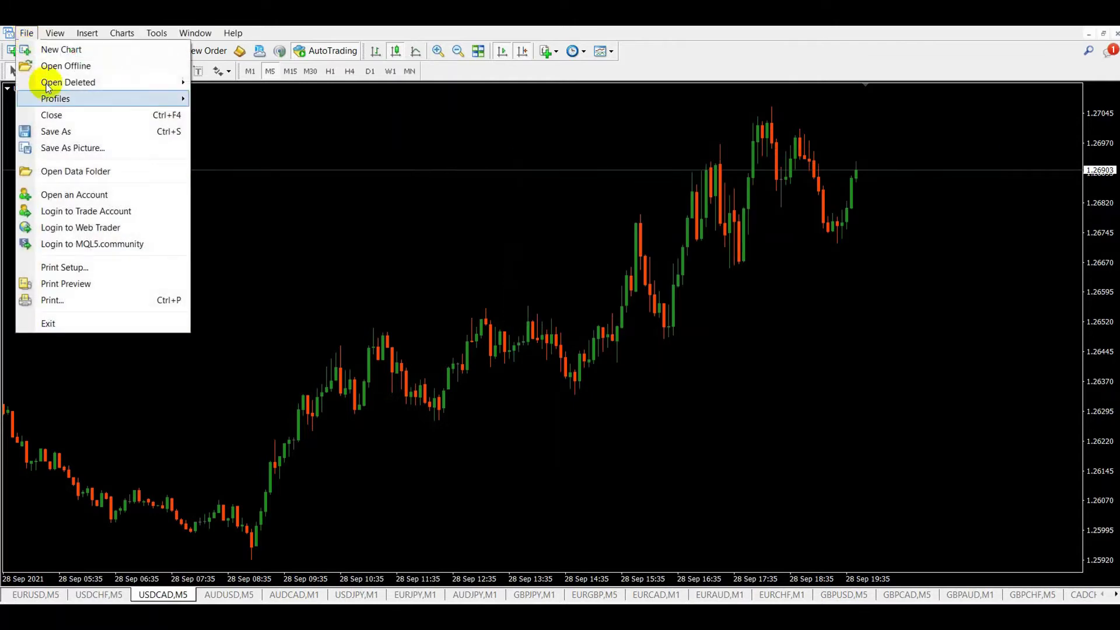
{"action": "left_click", "coordinate": [88, 175]}
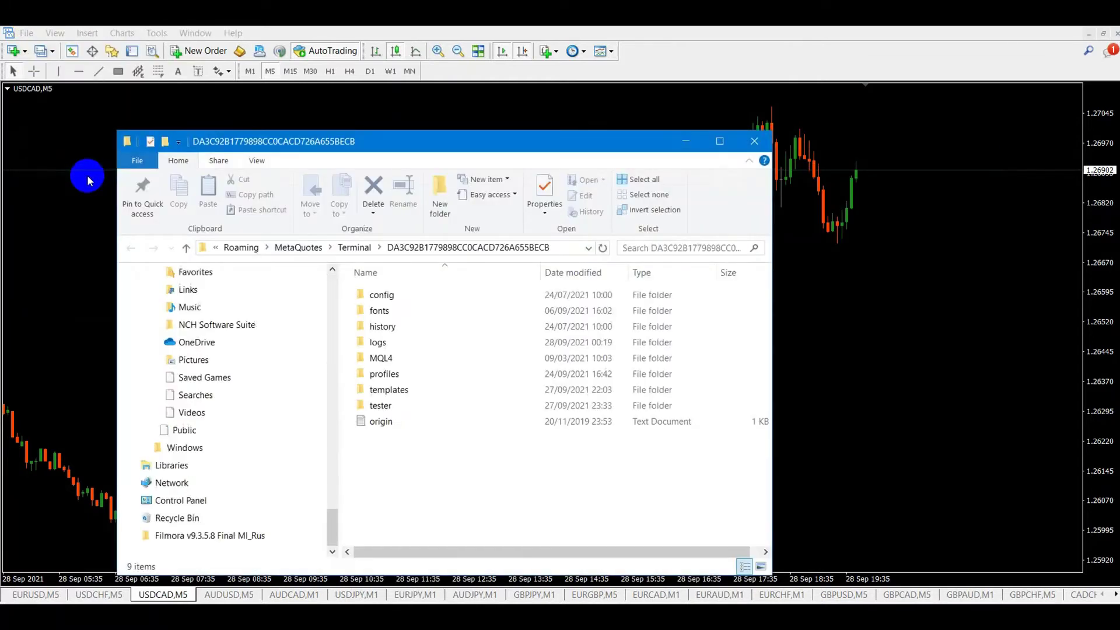
{"action": "left_click", "coordinate": [417, 357]}
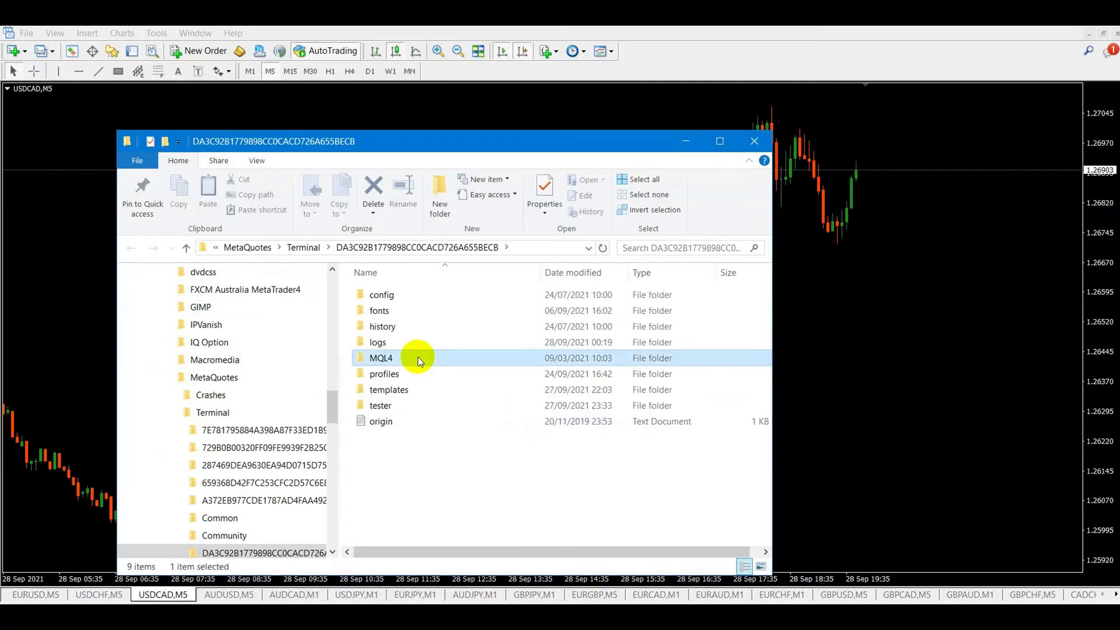
{"action": "double_click", "coordinate": [417, 357]}
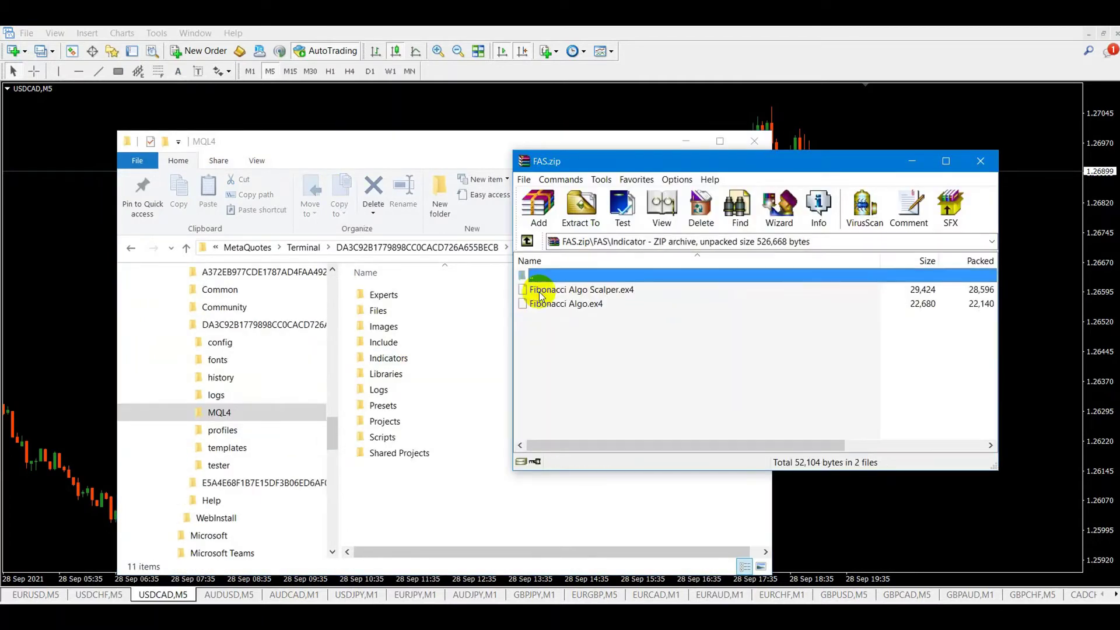
{"action": "left_click", "coordinate": [543, 290]}
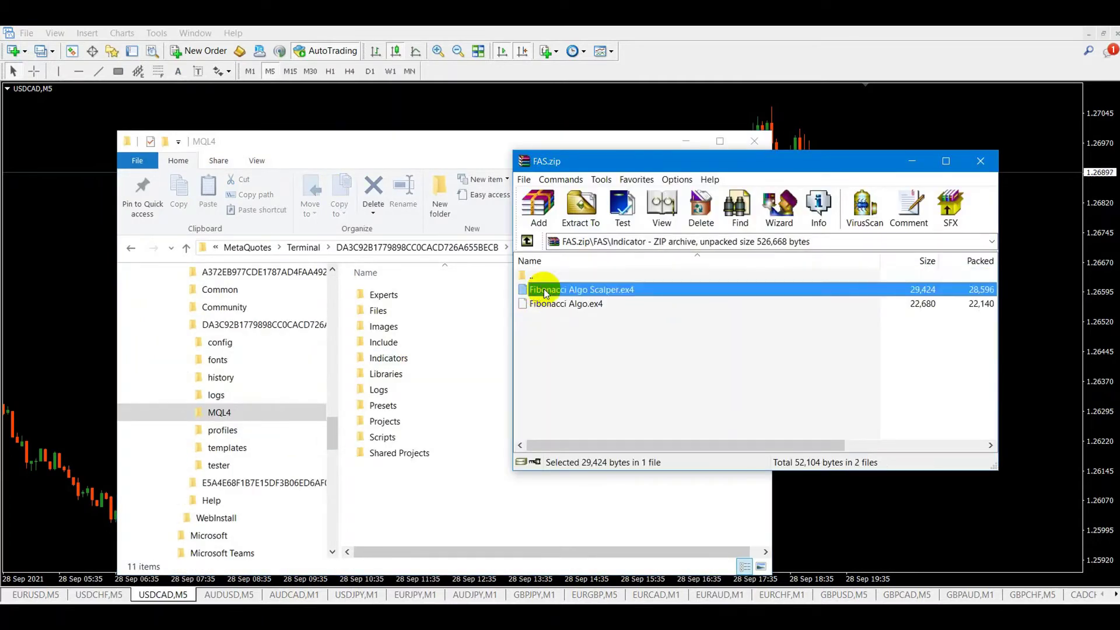
{"action": "left_click", "coordinate": [548, 303], "text": "shift"}
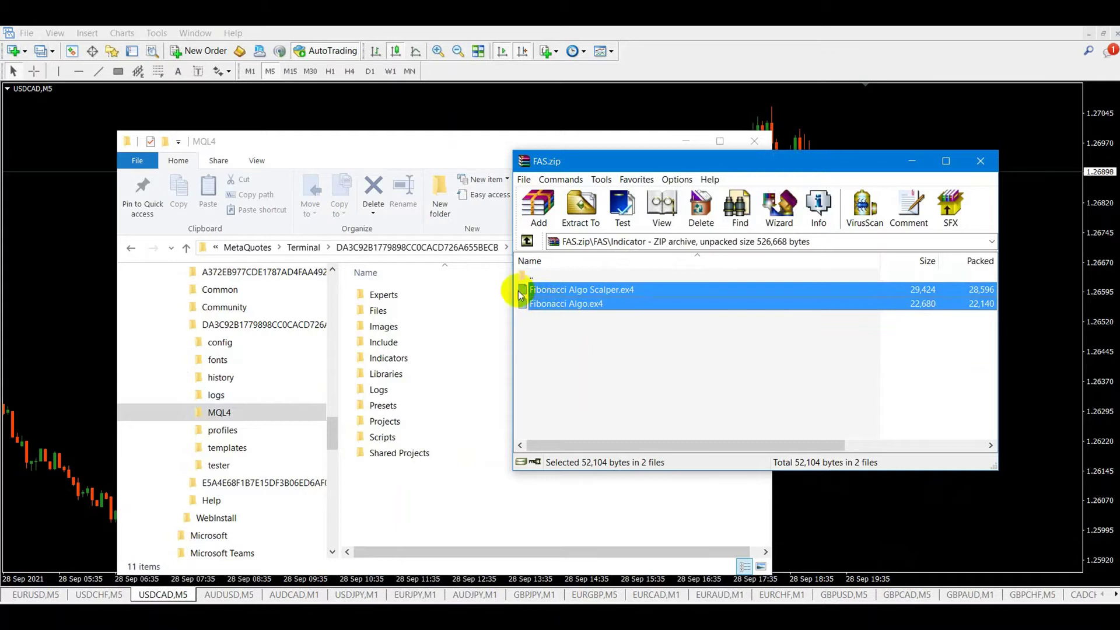
{"action": "left_click_drag", "start_coordinate": [521, 289], "coordinate": [399, 358]}
{"action": "left_click", "coordinate": [487, 245]}
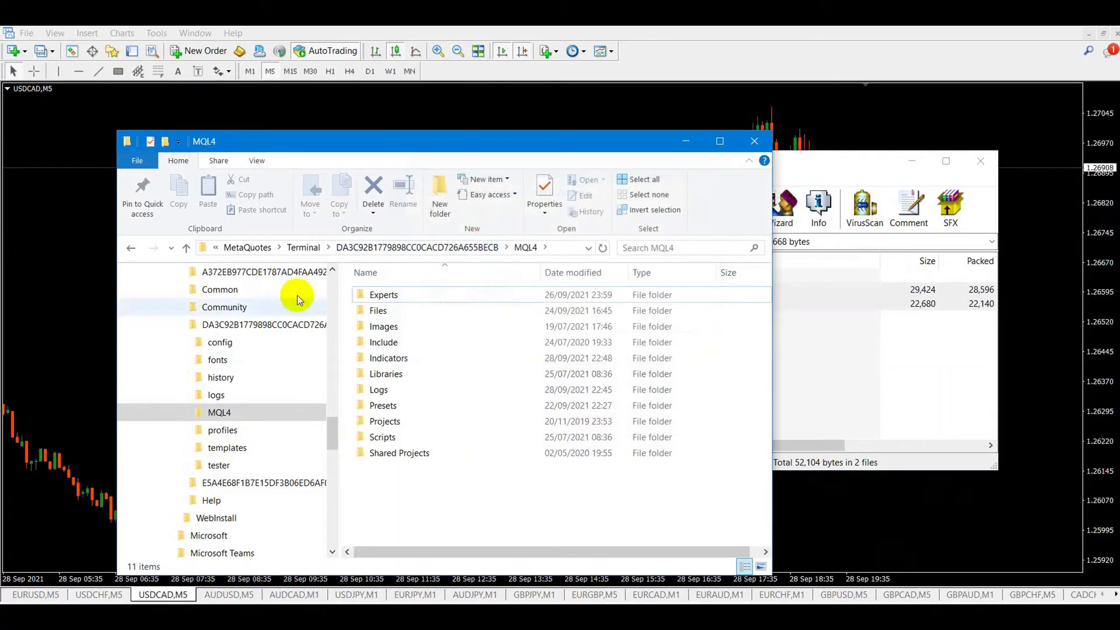
Copy FAS_user.tpl from the archive's Template folder into the data folder's templates folder, replacing the existing file, and return to the chart.
{"action": "left_click", "coordinate": [811, 165]}
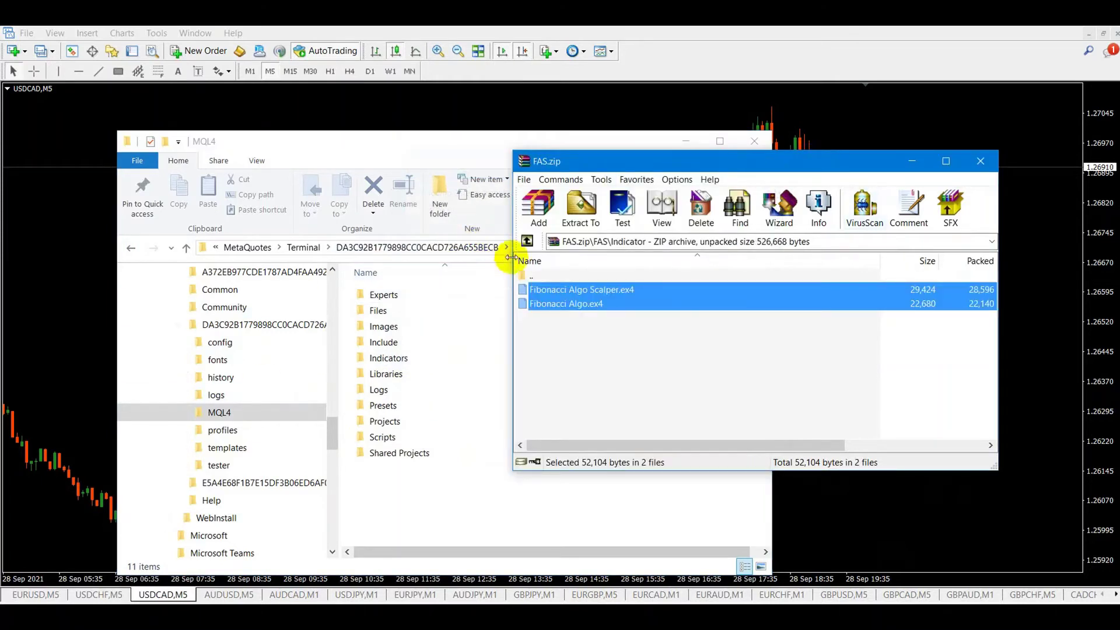
{"action": "left_click", "coordinate": [527, 241]}
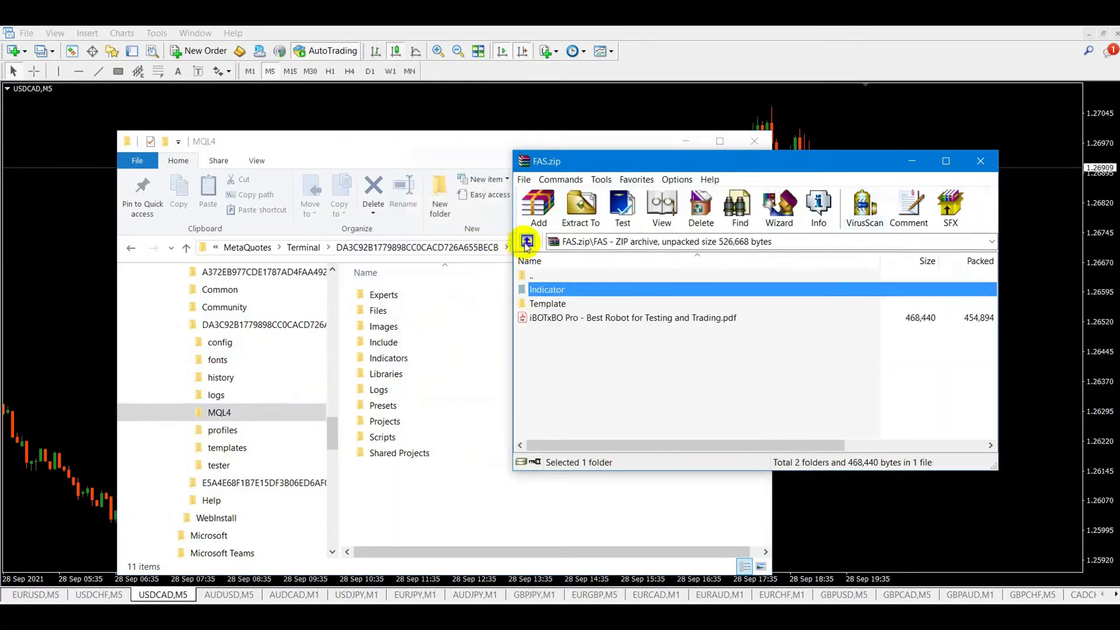
{"action": "double_click", "coordinate": [555, 303]}
{"action": "left_click", "coordinate": [532, 290]}
{"action": "left_click", "coordinate": [132, 248]}
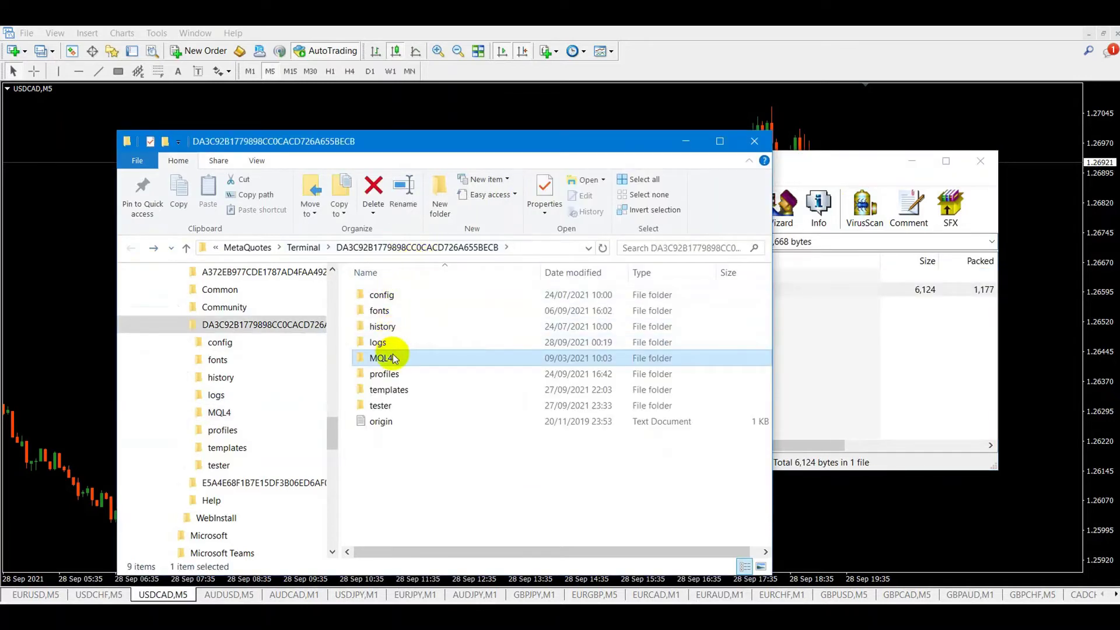
{"action": "left_click", "coordinate": [390, 389]}
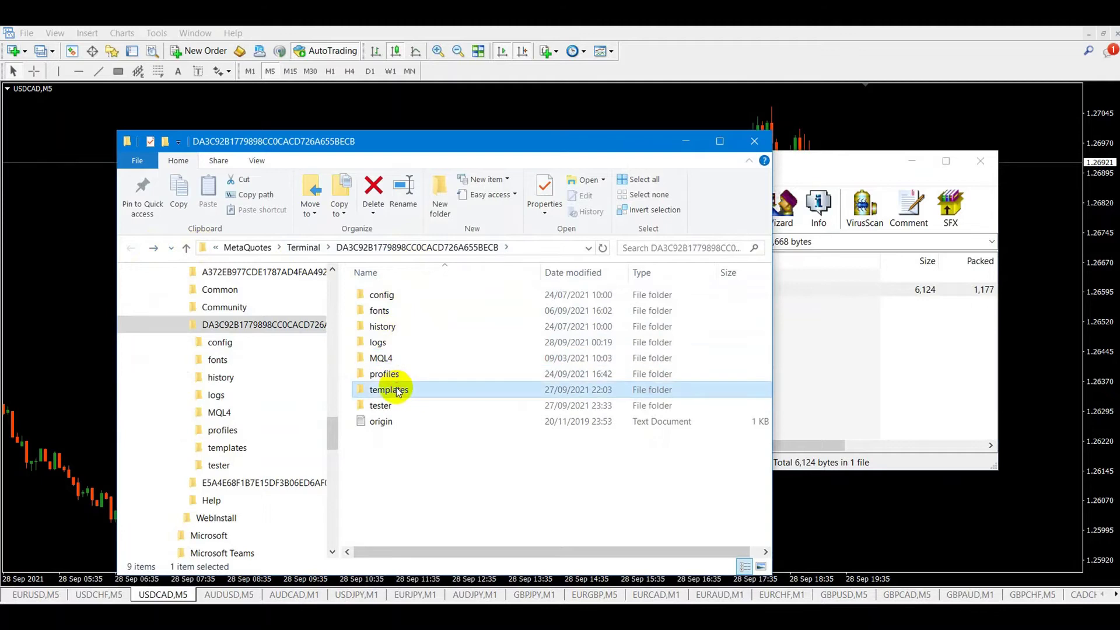
{"action": "left_click", "coordinate": [823, 163]}
{"action": "left_click_drag", "start_coordinate": [523, 290], "coordinate": [411, 391]}
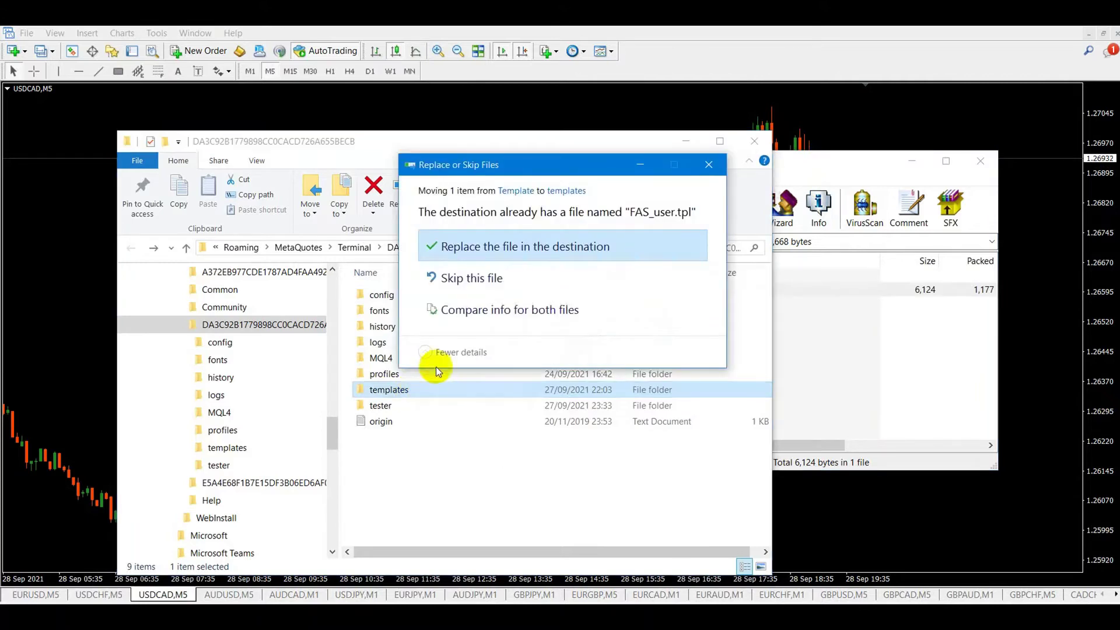
{"action": "left_click", "coordinate": [520, 247]}
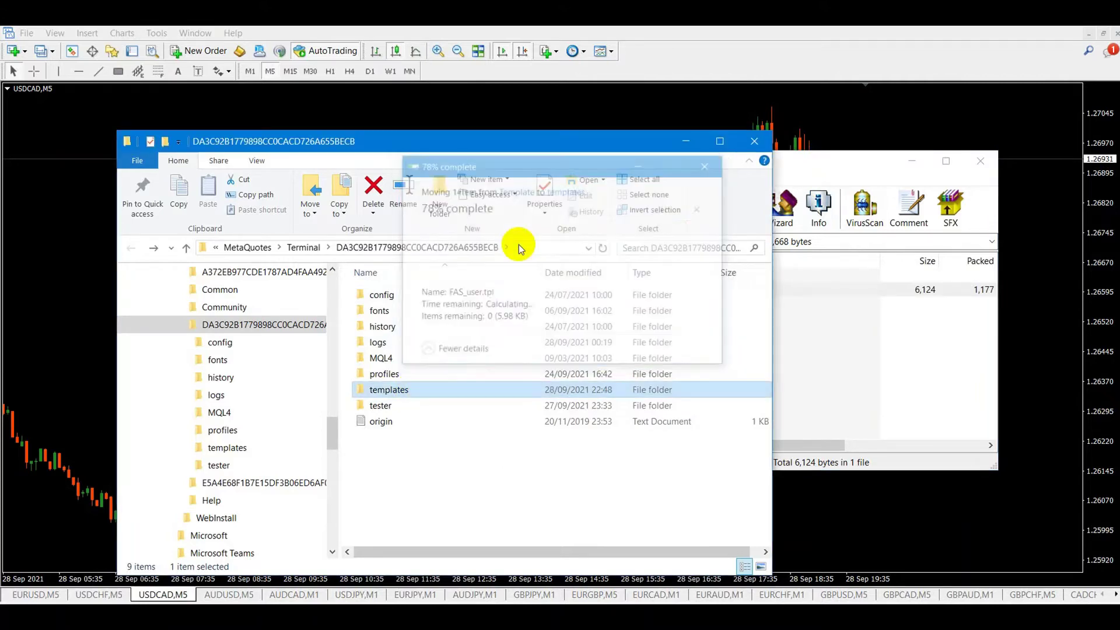
{"action": "left_click", "coordinate": [890, 108]}
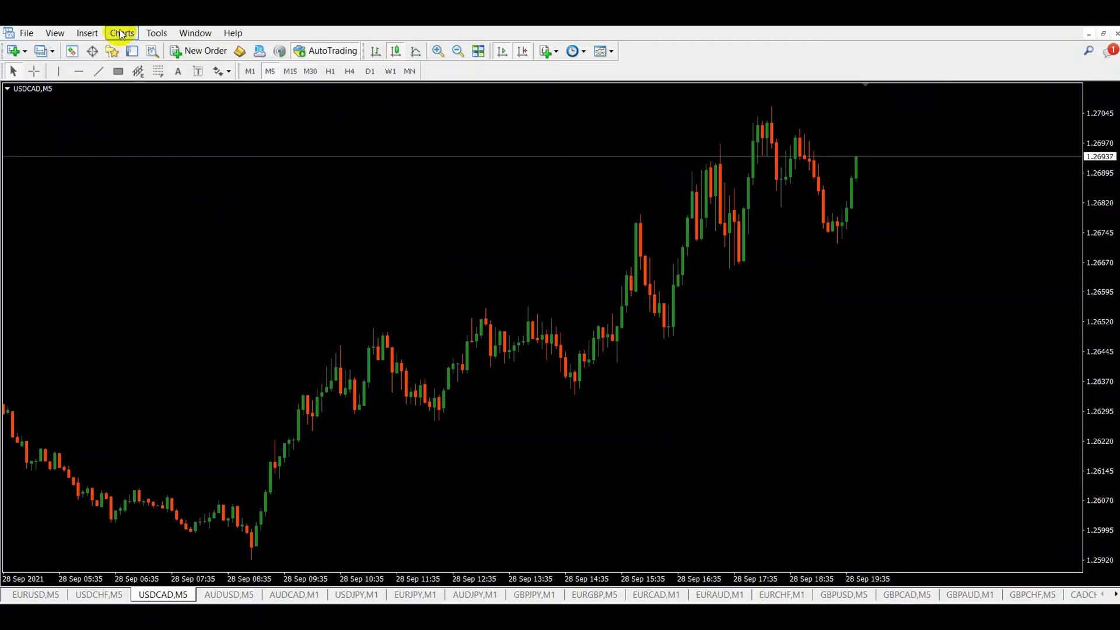
{"action": "left_click", "coordinate": [121, 33]}
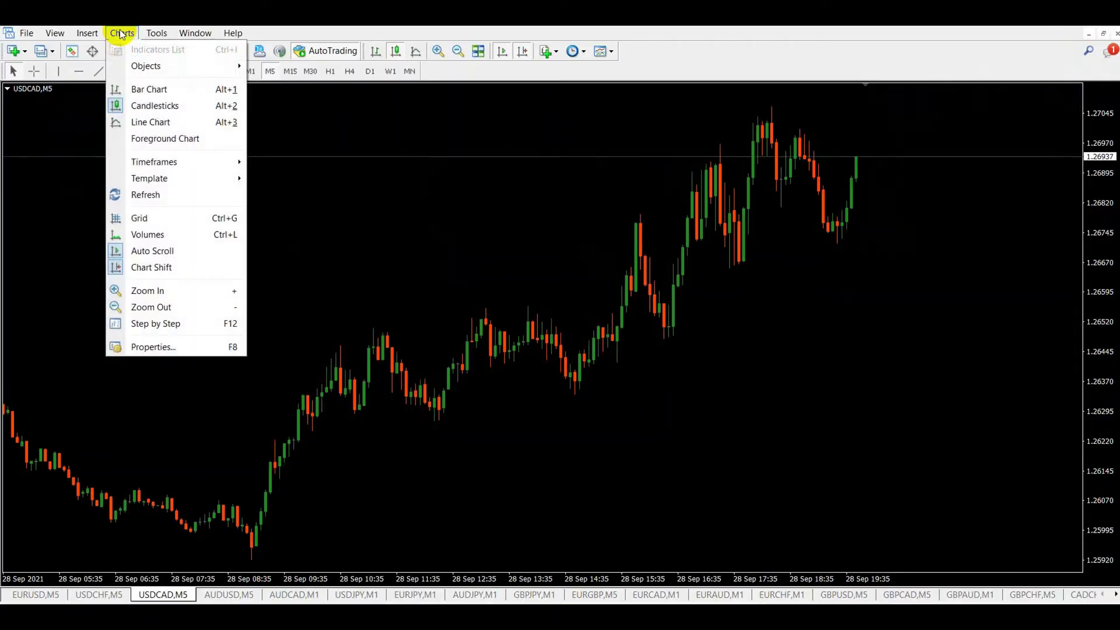
{"action": "mouse_move", "coordinate": [158, 179]}
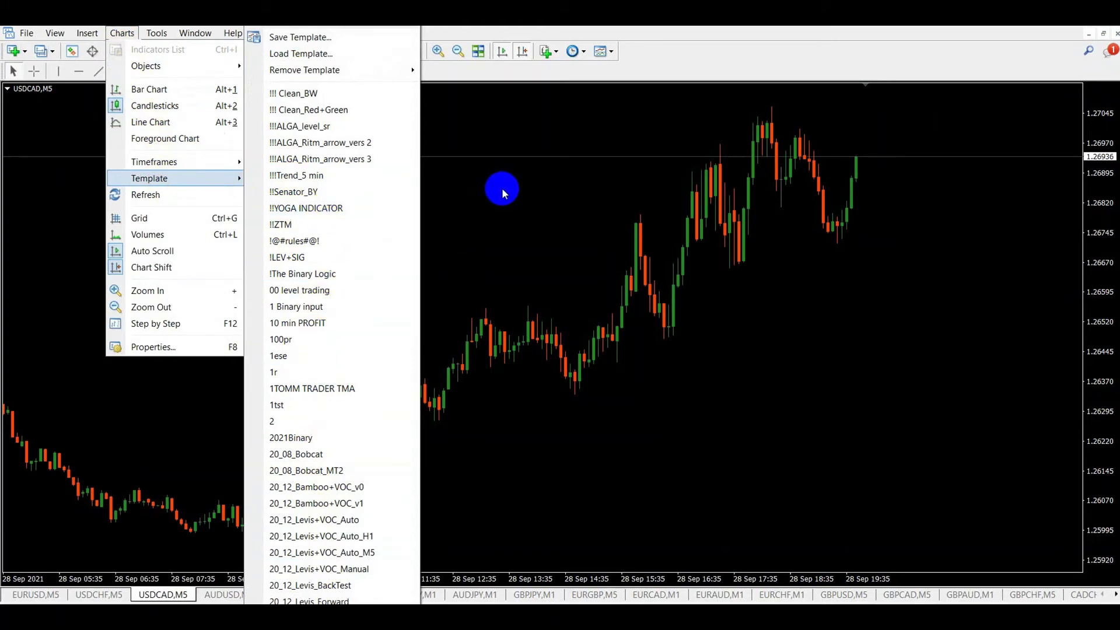
{"action": "left_click", "coordinate": [502, 191]}
Load the FAS_user.tpl template onto the USDCAD M5 chart.
{"action": "left_click", "coordinate": [120, 34]}
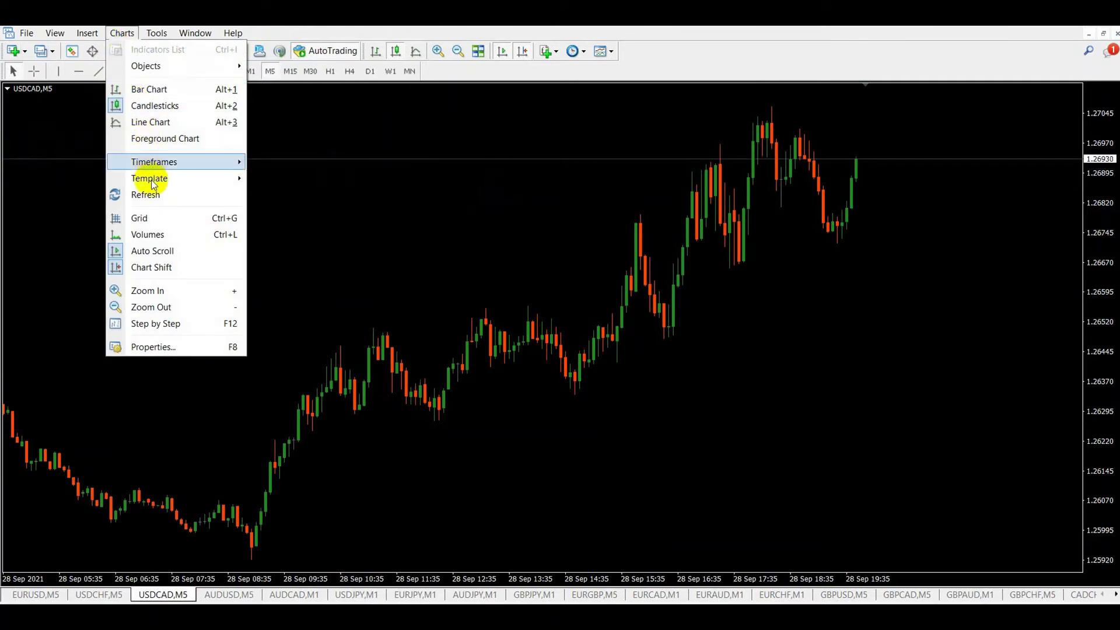
{"action": "mouse_move", "coordinate": [164, 184]}
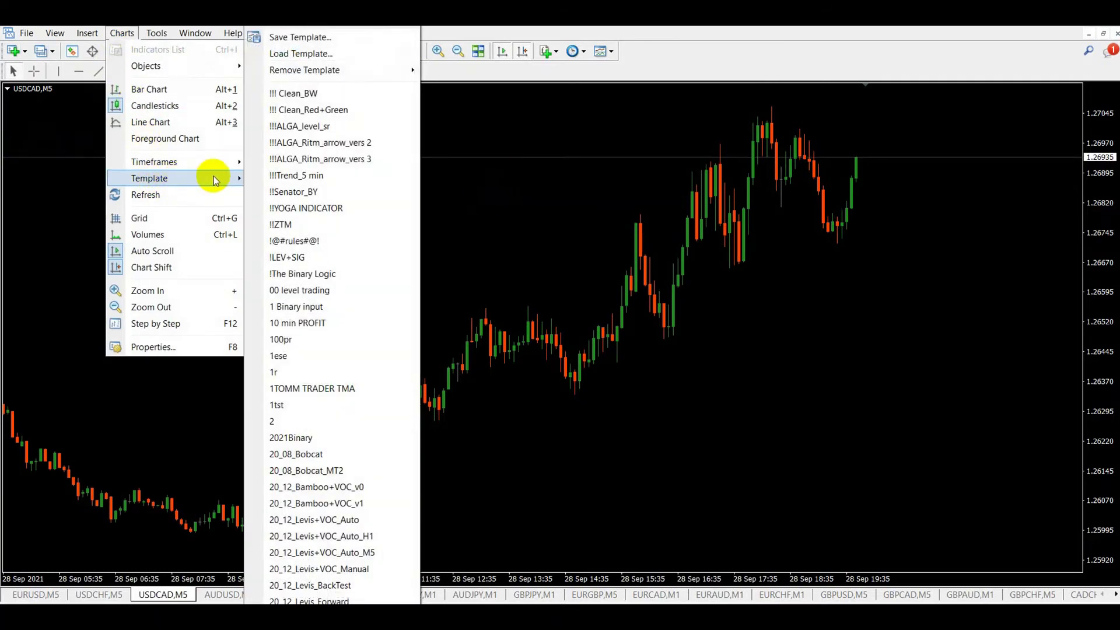
{"action": "left_click", "coordinate": [316, 55]}
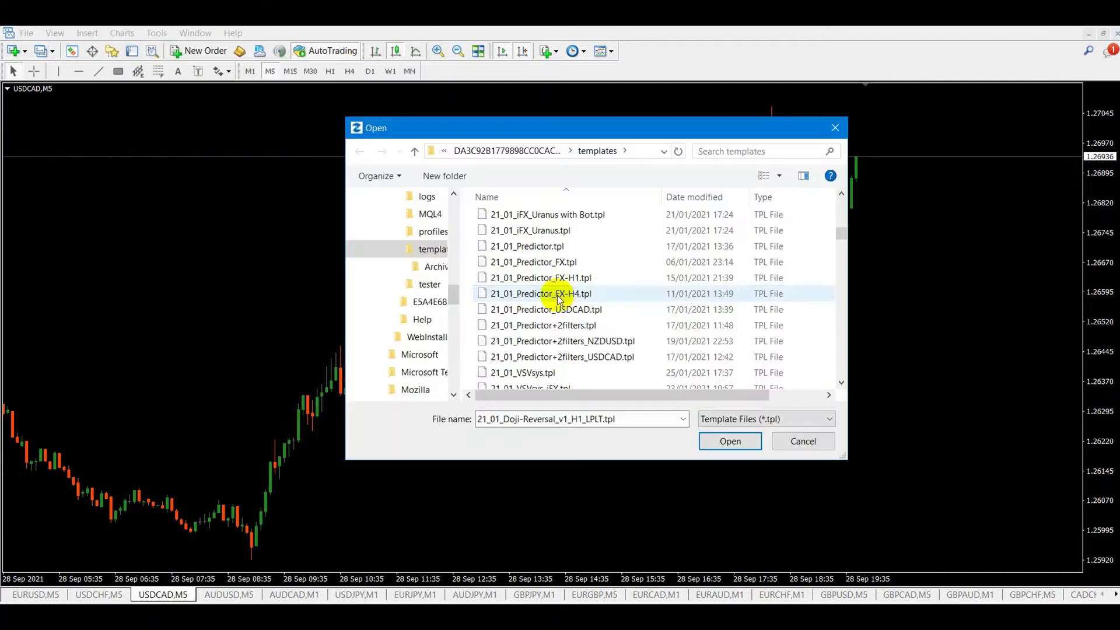
{"action": "left_click", "coordinate": [647, 293]}
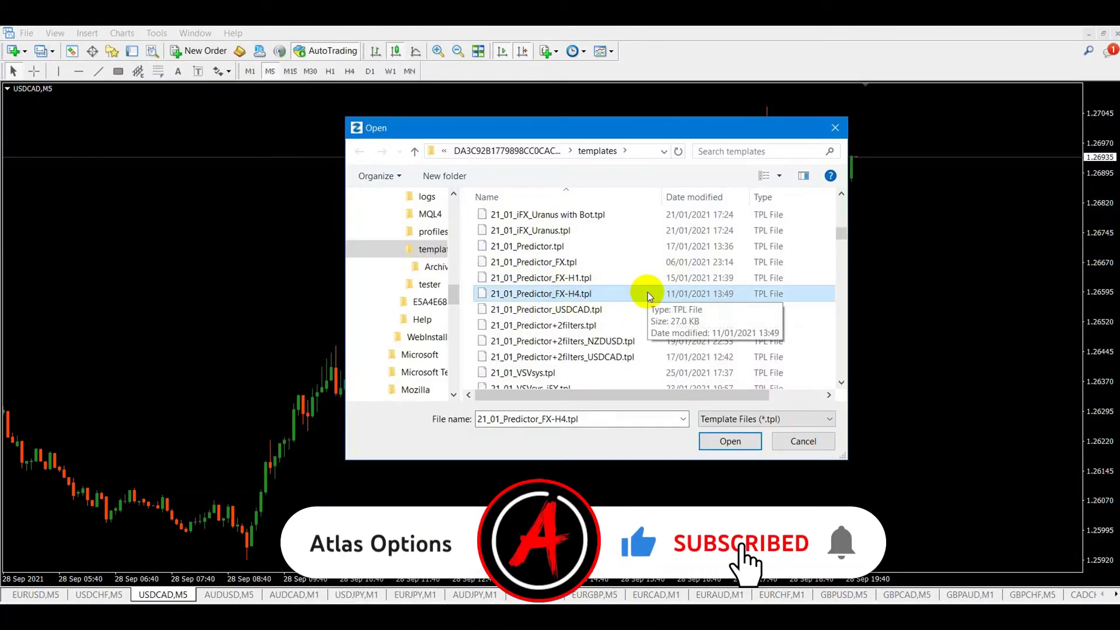
{"action": "key", "text": "f"}
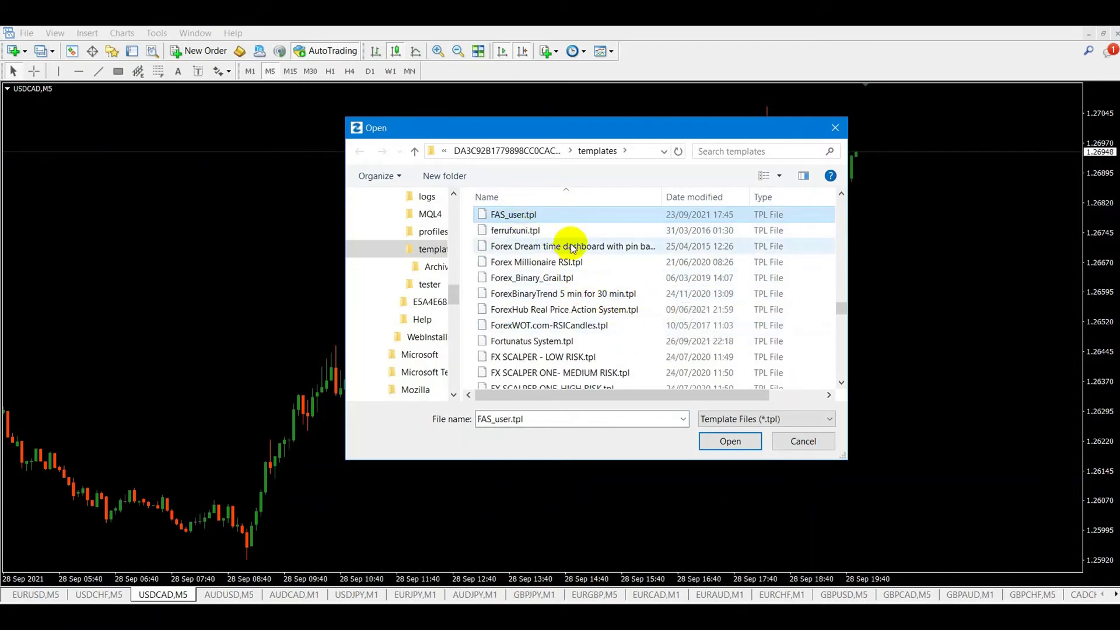
{"action": "scroll", "coordinate": [554, 251], "scroll_direction": "up", "scroll_amount": 2}
{"action": "mouse_move", "coordinate": [528, 263]}
{"action": "left_mouse_down"}
{"action": "mouse_move", "coordinate": [525, 275]}
{"action": "mouse_move", "coordinate": [528, 253]}
{"action": "mouse_move", "coordinate": [496, 252]}
{"action": "left_mouse_up"}
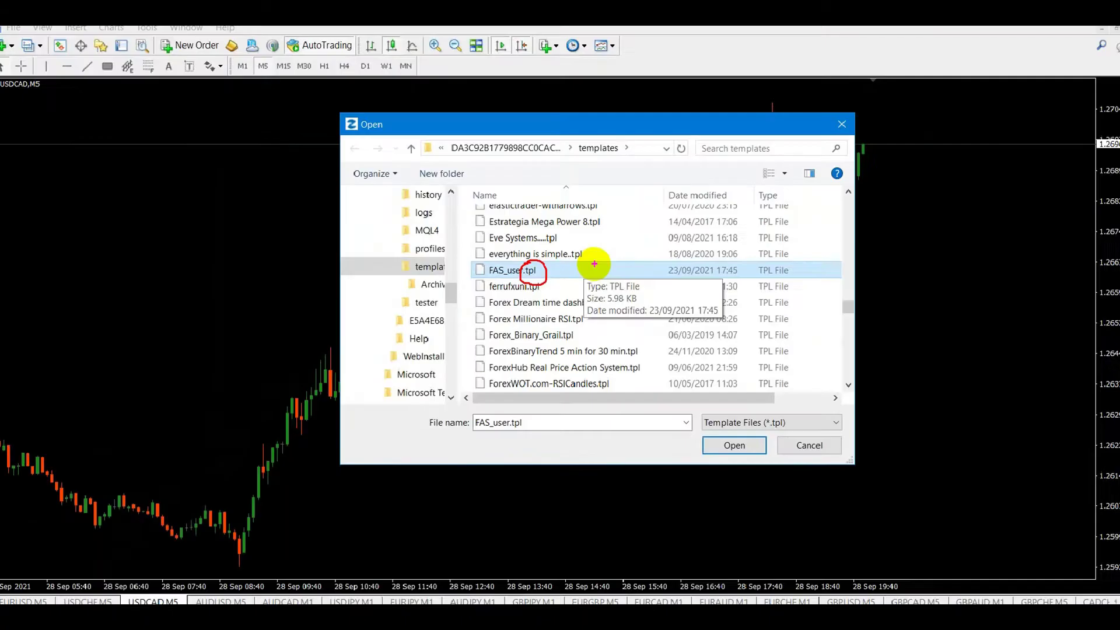
{"action": "key", "text": "Escape"}
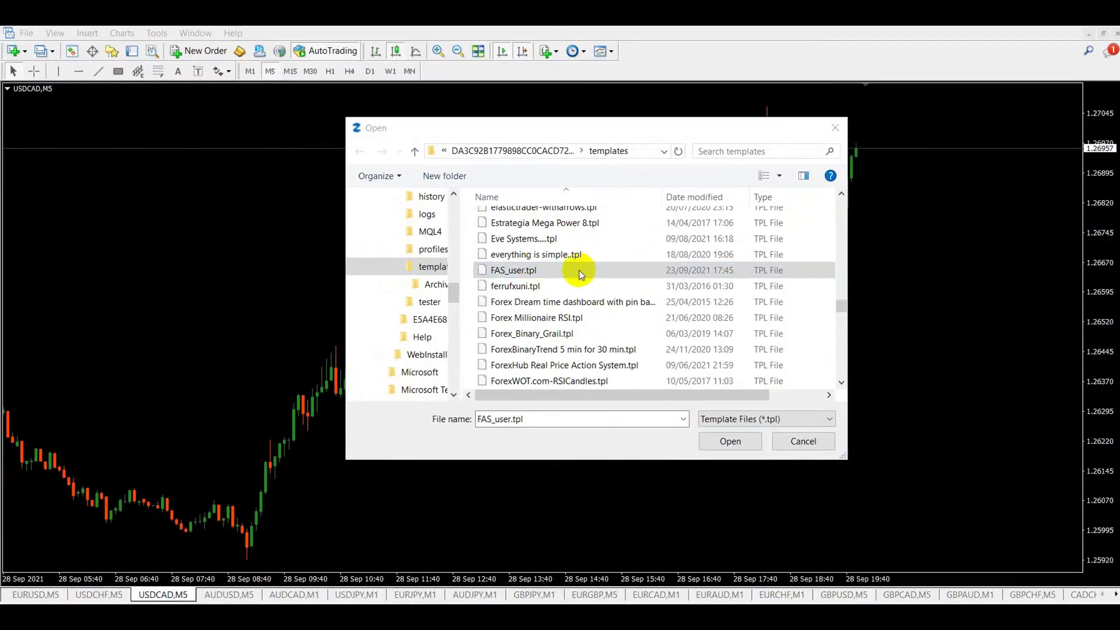
{"action": "left_click", "coordinate": [719, 441]}
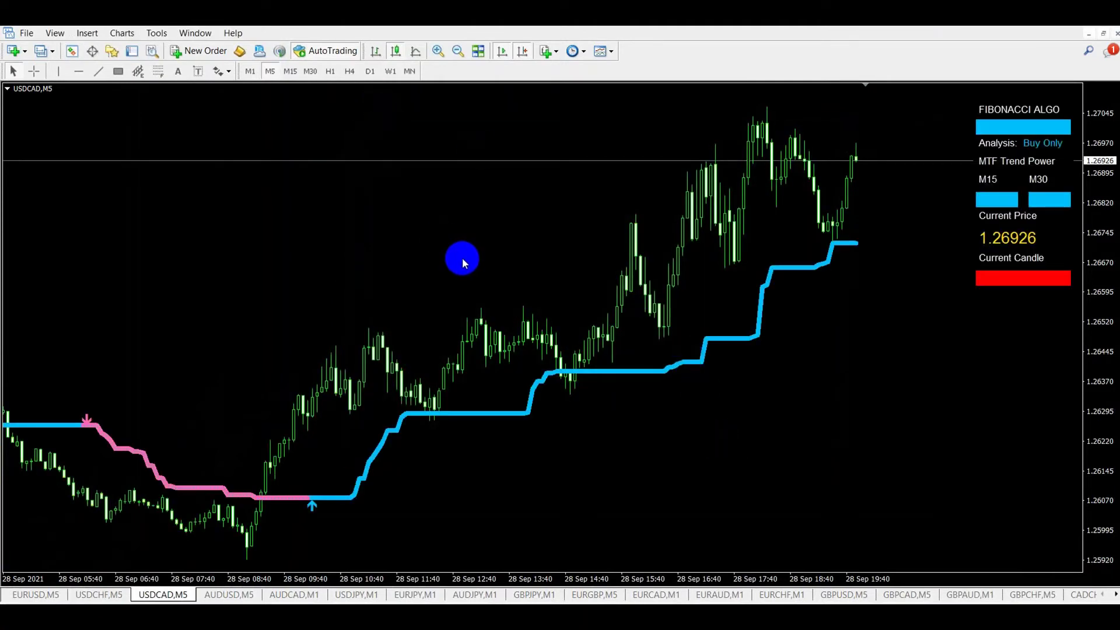
Examine the indicators applied to the USDCAD M5 chart and the input values of Fibonacci Algo and Fibonacci Algo Scalper.
{"action": "right_click", "coordinate": [450, 218]}
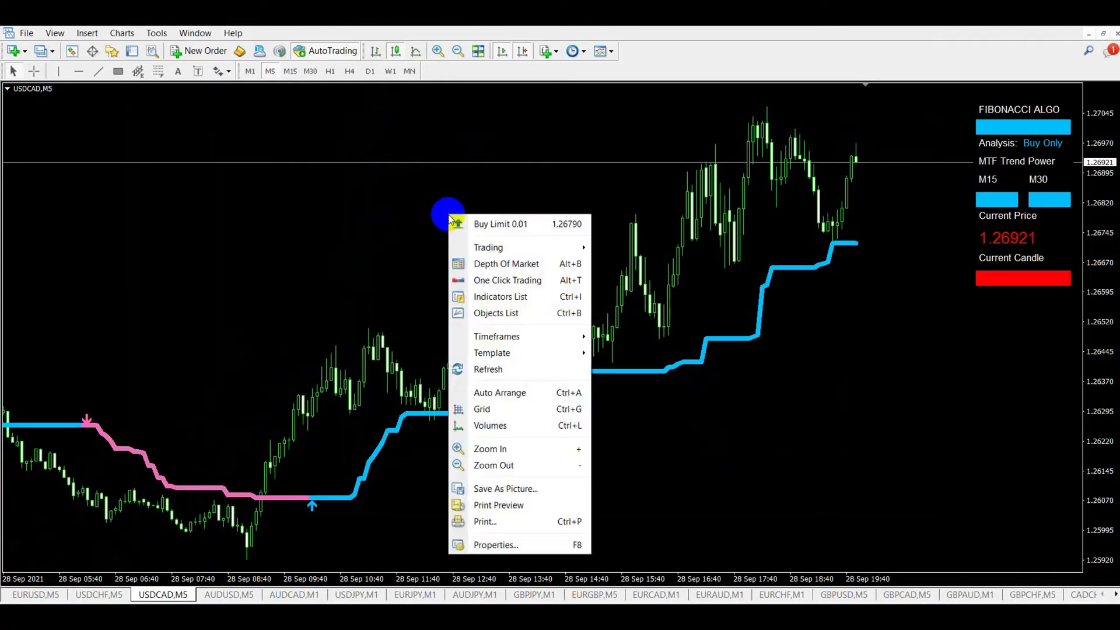
{"action": "left_click", "coordinate": [499, 298]}
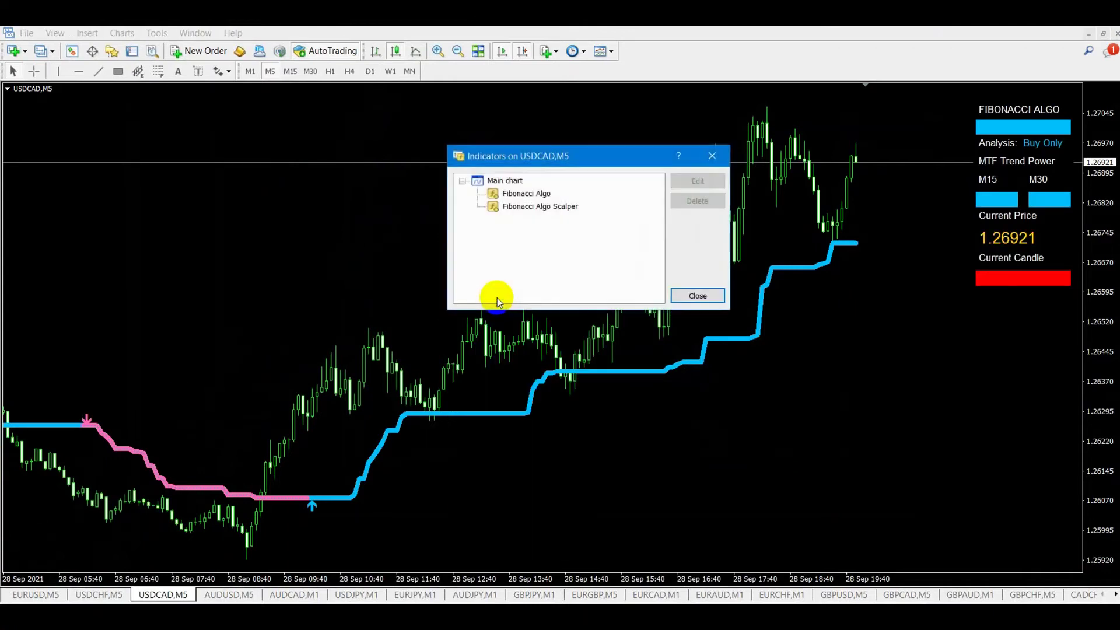
{"action": "left_click", "coordinate": [540, 196]}
{"action": "left_click", "coordinate": [542, 207]}
{"action": "double_click", "coordinate": [523, 193]}
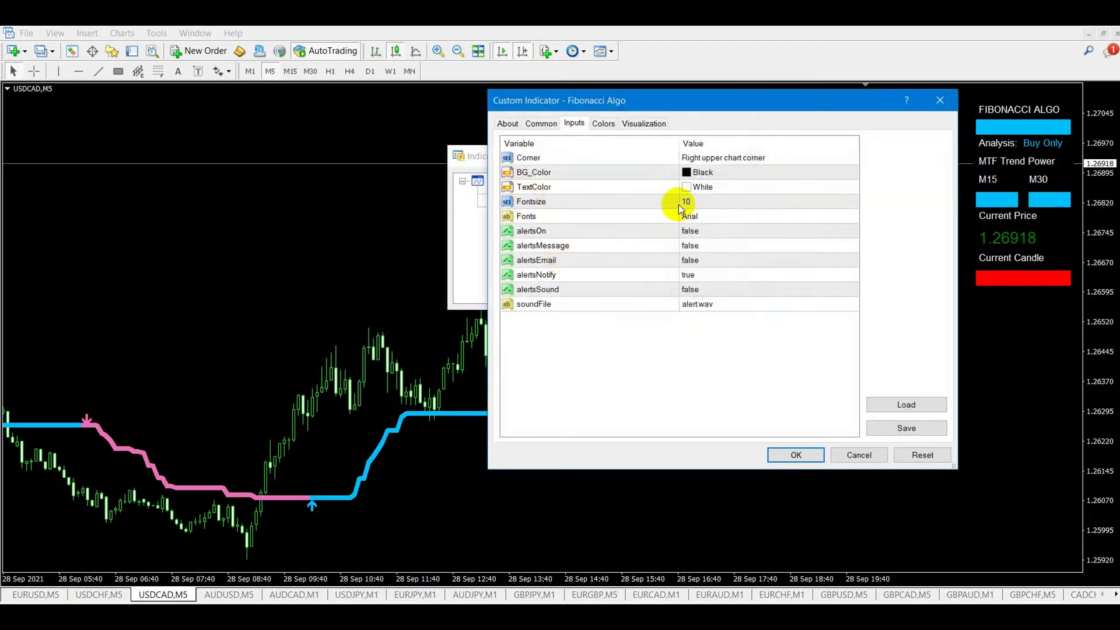
{"action": "left_click", "coordinate": [690, 175]}
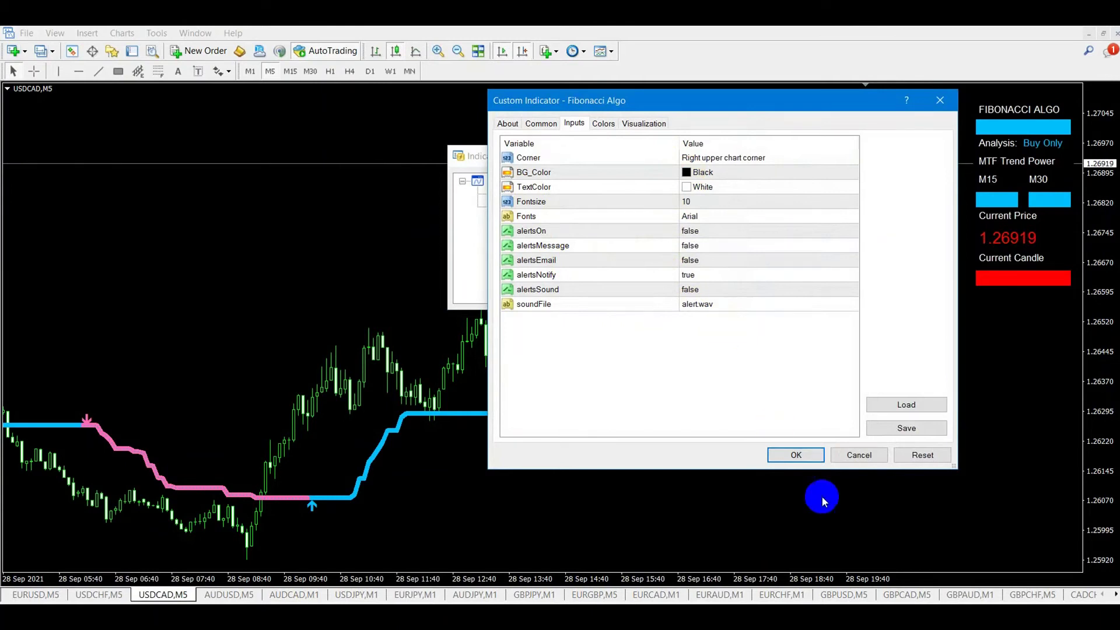
{"action": "left_click", "coordinate": [848, 457]}
{"action": "double_click", "coordinate": [549, 211]}
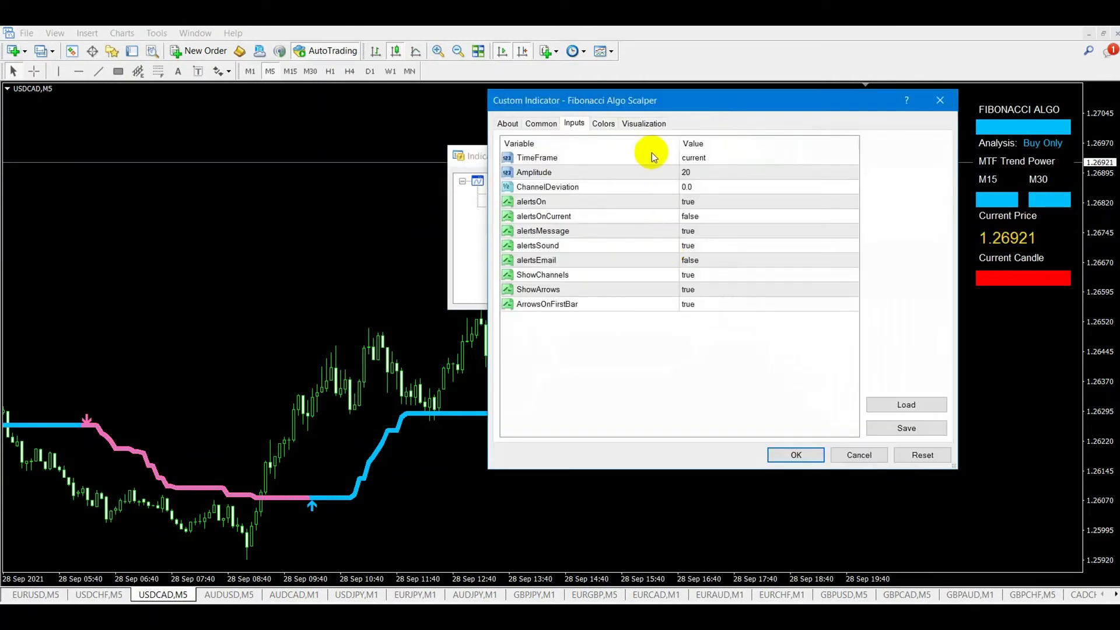
{"action": "left_click", "coordinate": [851, 454]}
{"action": "left_click", "coordinate": [692, 295]}
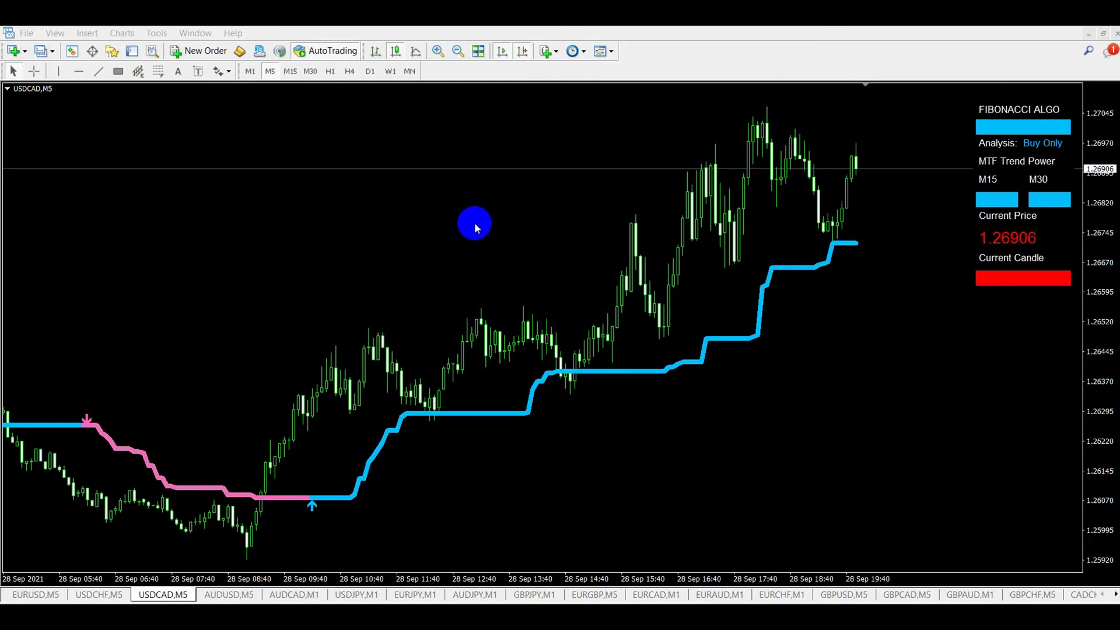
In the chart's Fibonacci Algo inputs, set alertsNotify to false and alertsOn to true.
{"action": "right_click", "coordinate": [475, 224]}
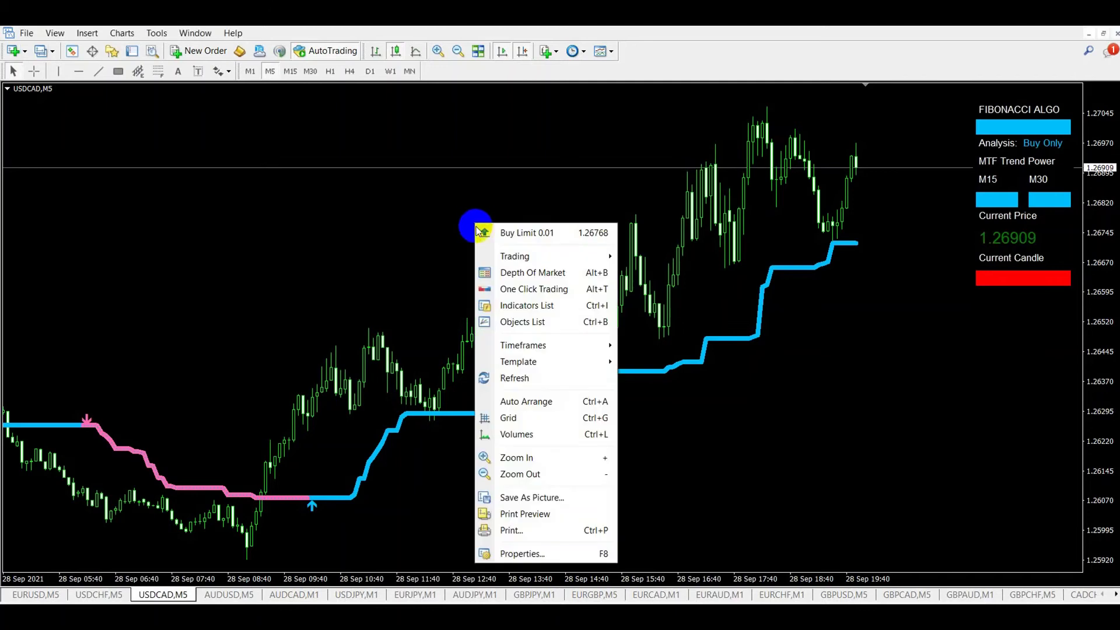
{"action": "left_click", "coordinate": [534, 305]}
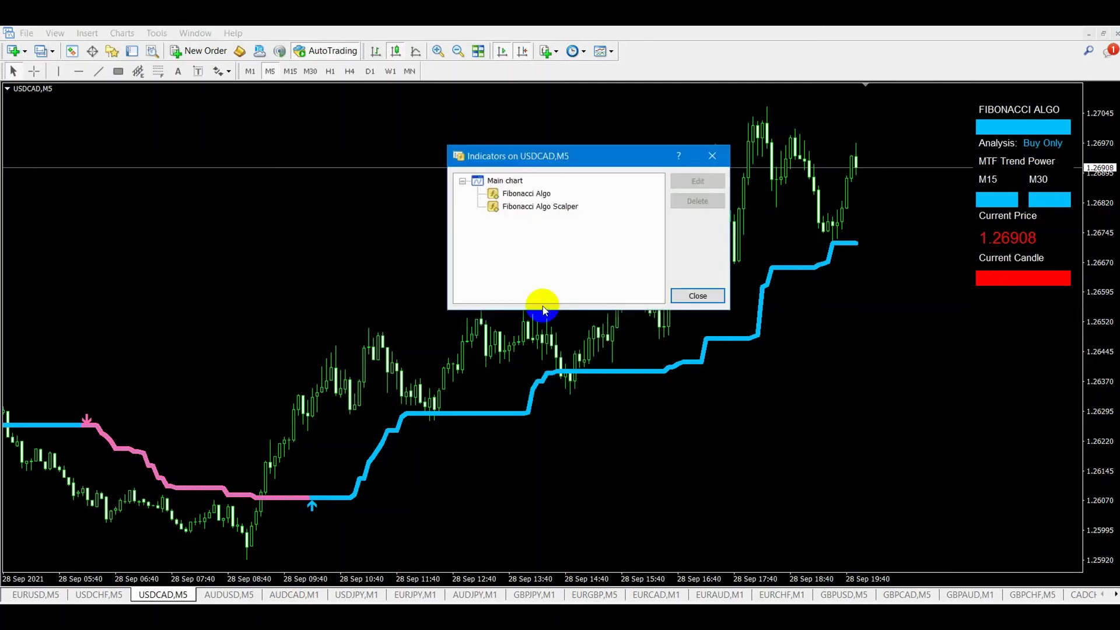
{"action": "double_click", "coordinate": [527, 194]}
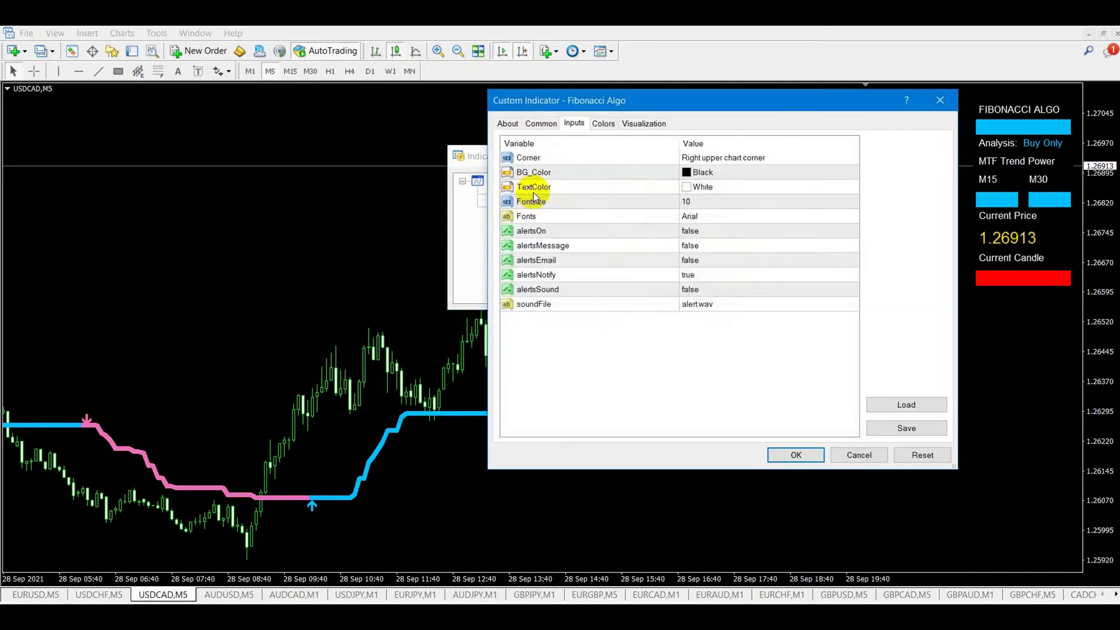
{"action": "left_click", "coordinate": [721, 274]}
{"action": "left_click", "coordinate": [722, 276]}
{"action": "left_click", "coordinate": [721, 287]}
{"action": "left_click", "coordinate": [720, 231]}
{"action": "left_click", "coordinate": [720, 231]}
{"action": "left_click", "coordinate": [721, 250]}
Set the Fibonacci Algo Corner input to Left upper chart corner.
{"action": "left_click", "coordinate": [720, 156]}
{"action": "left_click", "coordinate": [720, 156]}
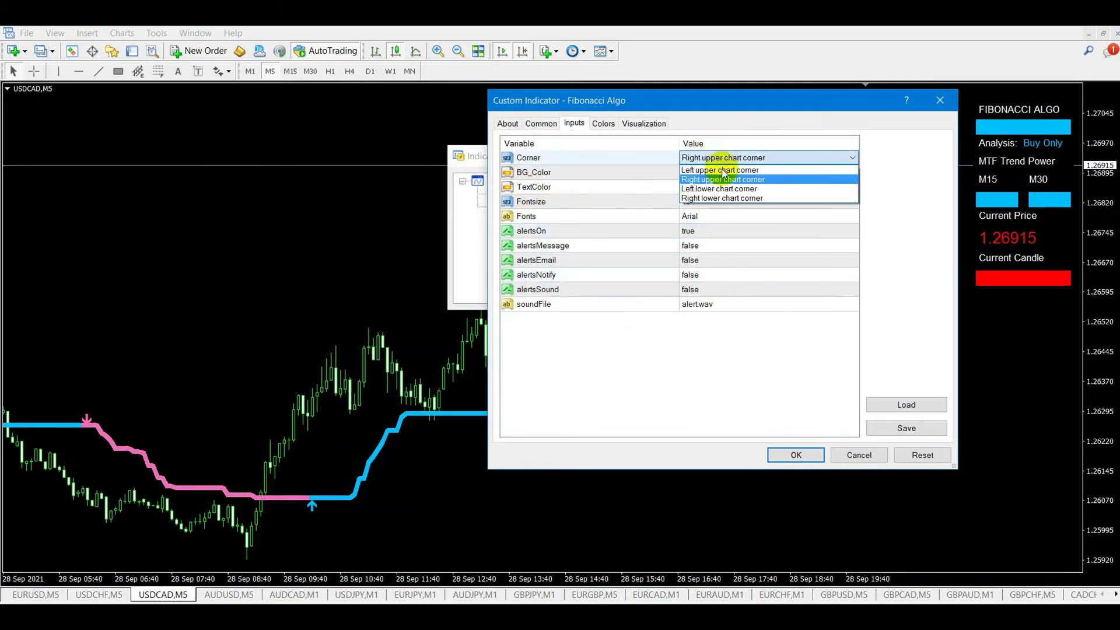
{"action": "left_click", "coordinate": [722, 170]}
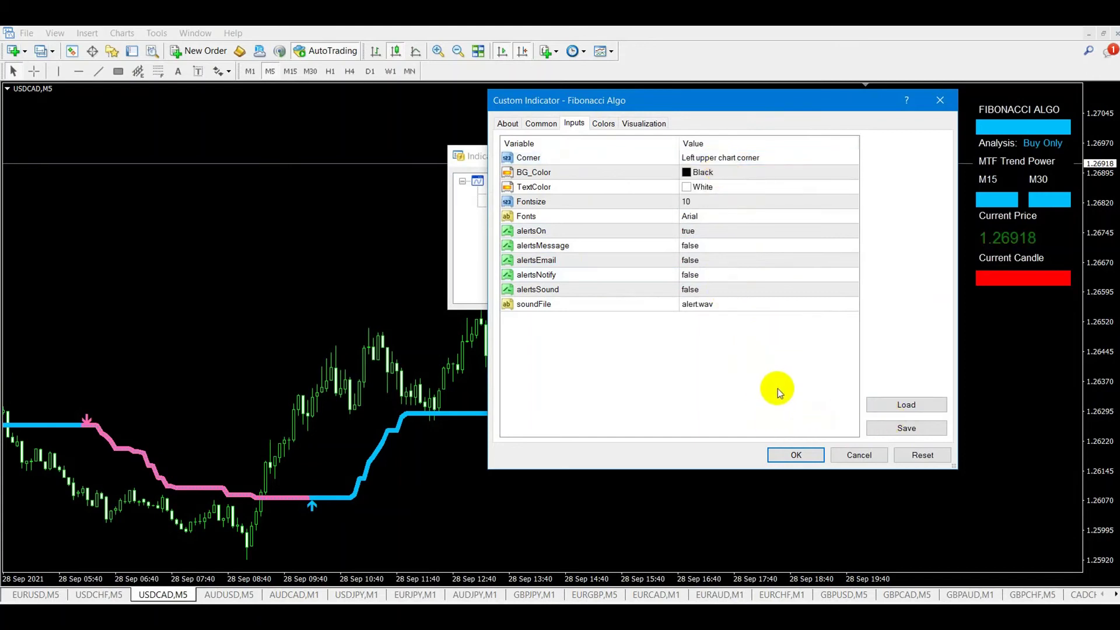
Save the current Fibonacci Algo input values as the preset file FAS_test.set in the Presets folder and close the indicator settings.
{"action": "left_click", "coordinate": [906, 429]}
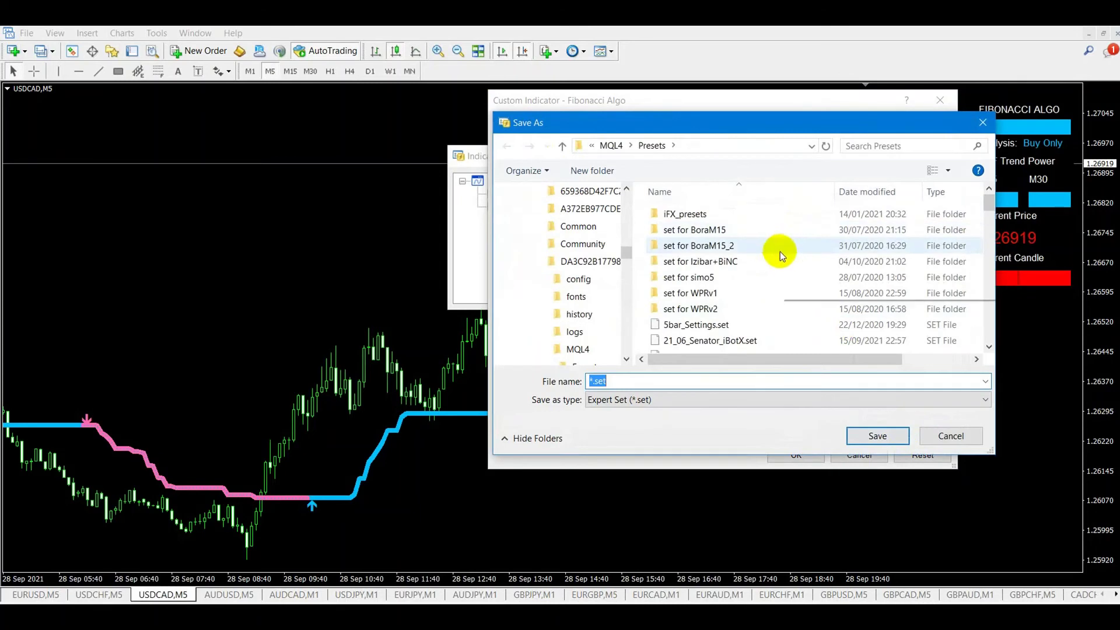
{"action": "key", "text": "Home"}
{"action": "key", "text": "Delete"}
{"action": "type", "text": "FAS_"}
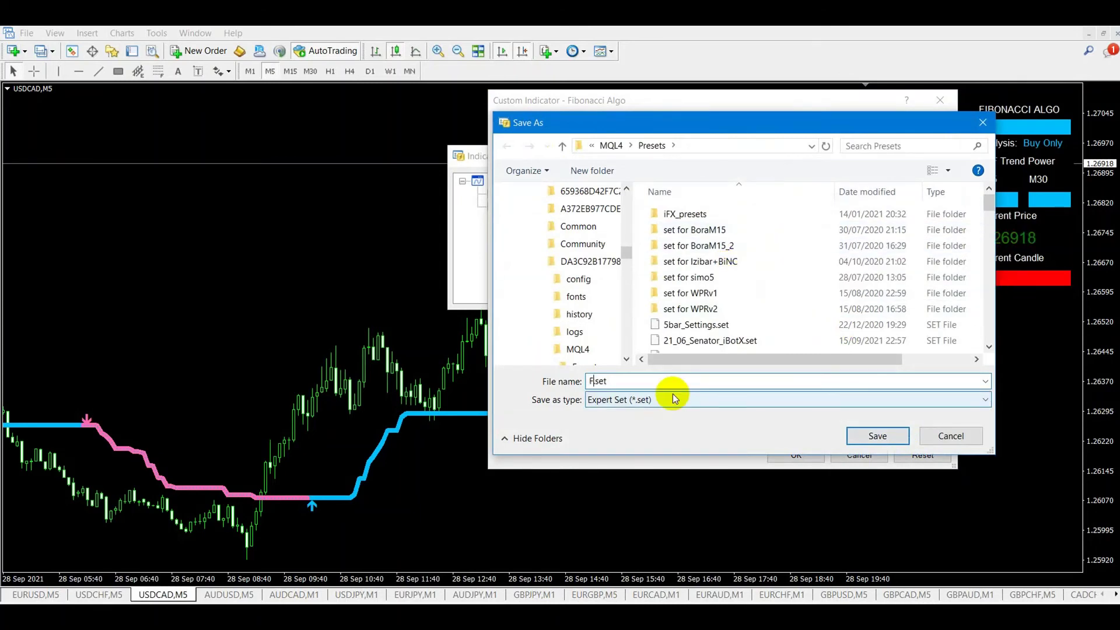
{"action": "type", "text": "test"}
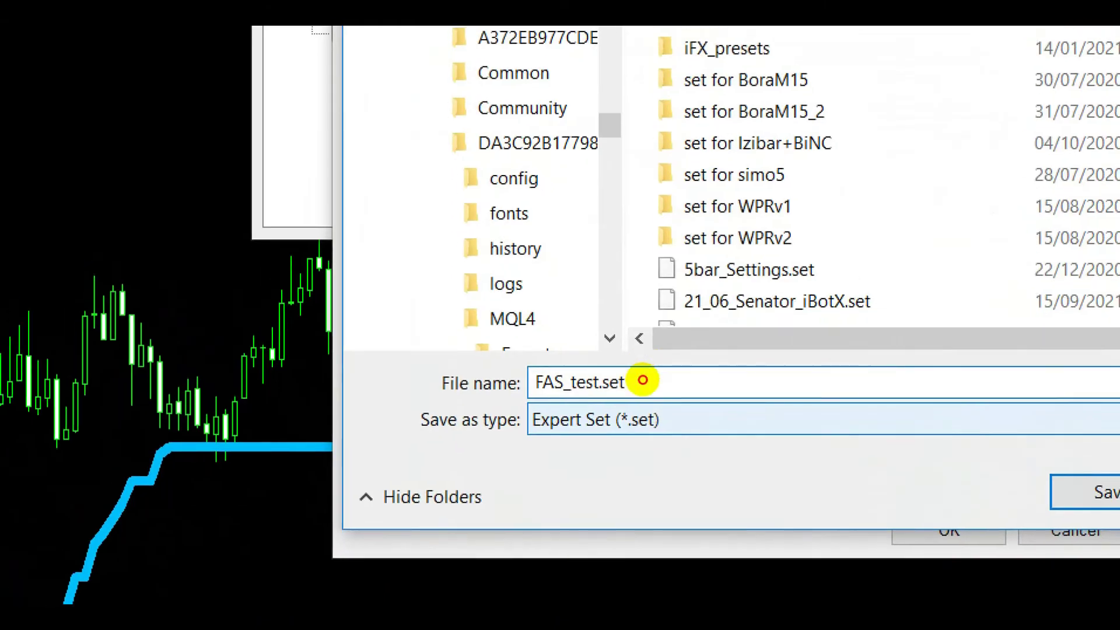
{"action": "mouse_move", "coordinate": [641, 380]}
{"action": "left_mouse_down"}
{"action": "mouse_move", "coordinate": [630, 379]}
{"action": "mouse_move", "coordinate": [639, 368]}
{"action": "left_mouse_up"}
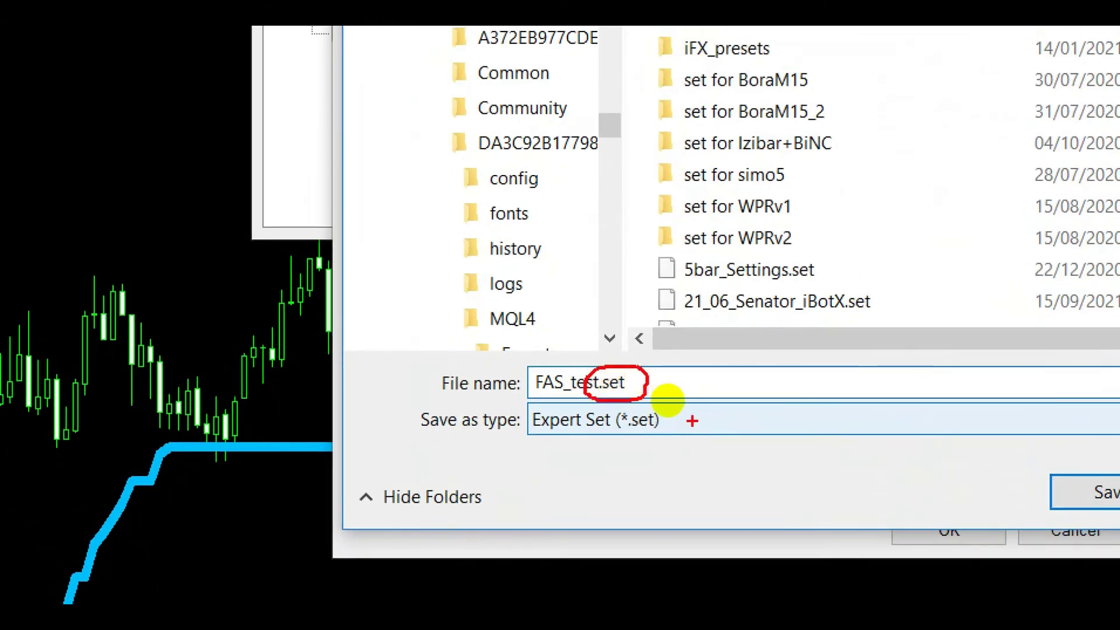
{"action": "key", "text": "Escape"}
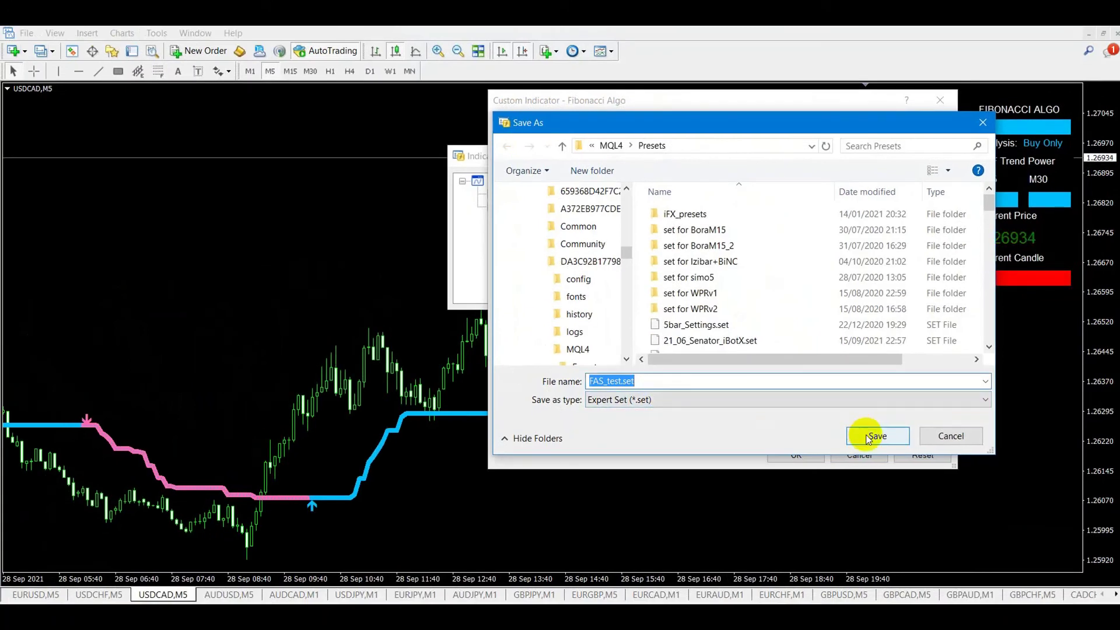
{"action": "left_click", "coordinate": [868, 437]}
{"action": "left_click", "coordinate": [796, 454]}
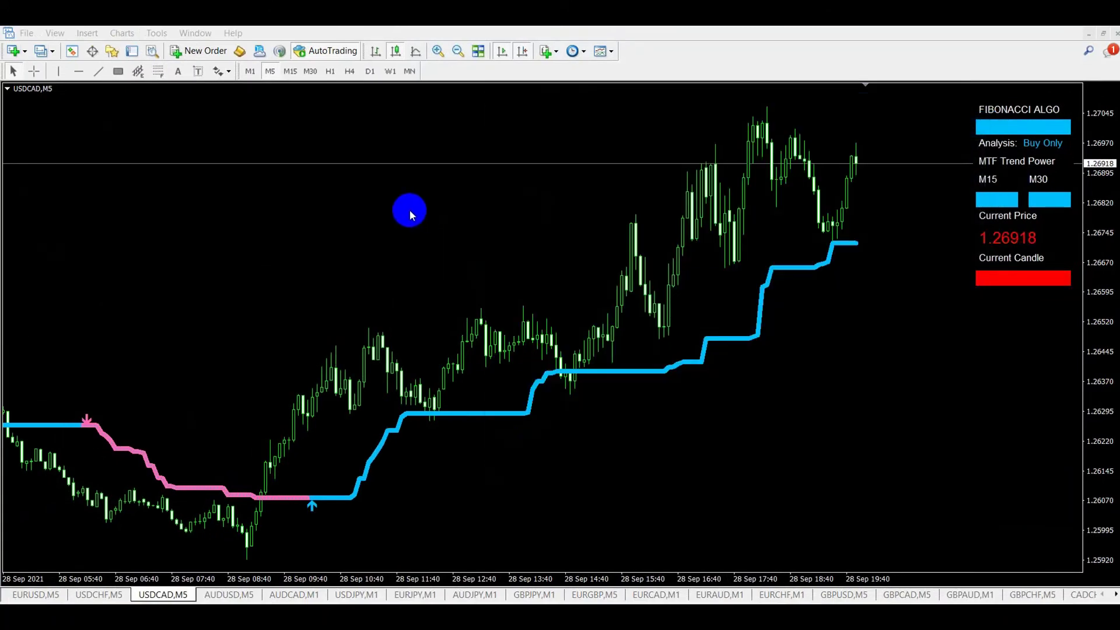
Open the terminal's data folder and browse to its MQL4 Presets folder to view the stored set files.
{"action": "left_click", "coordinate": [26, 34]}
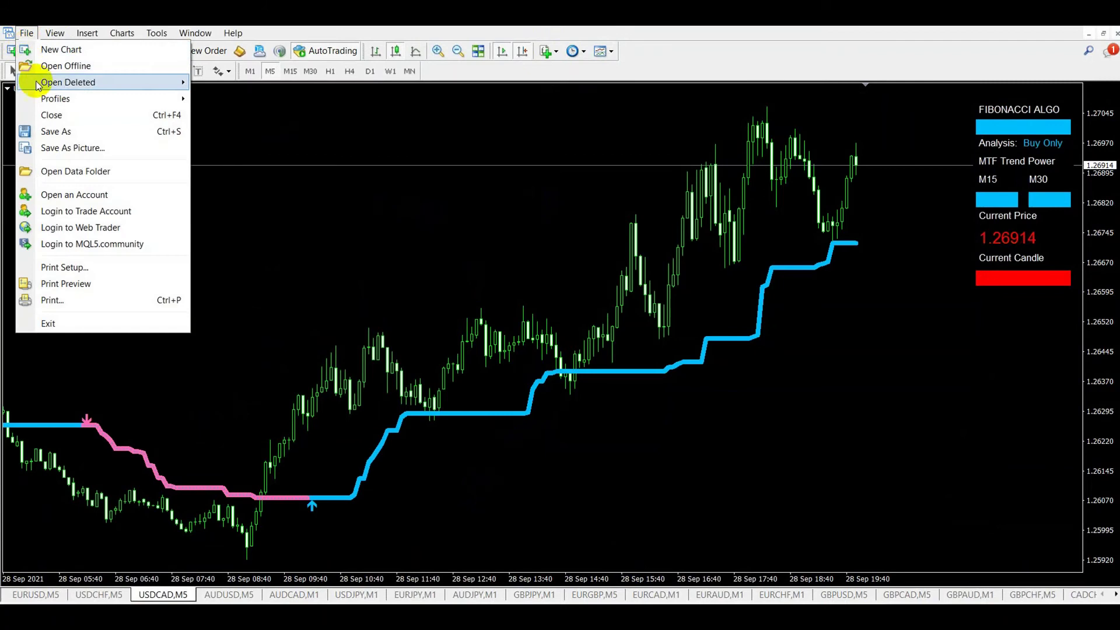
{"action": "left_click", "coordinate": [54, 172]}
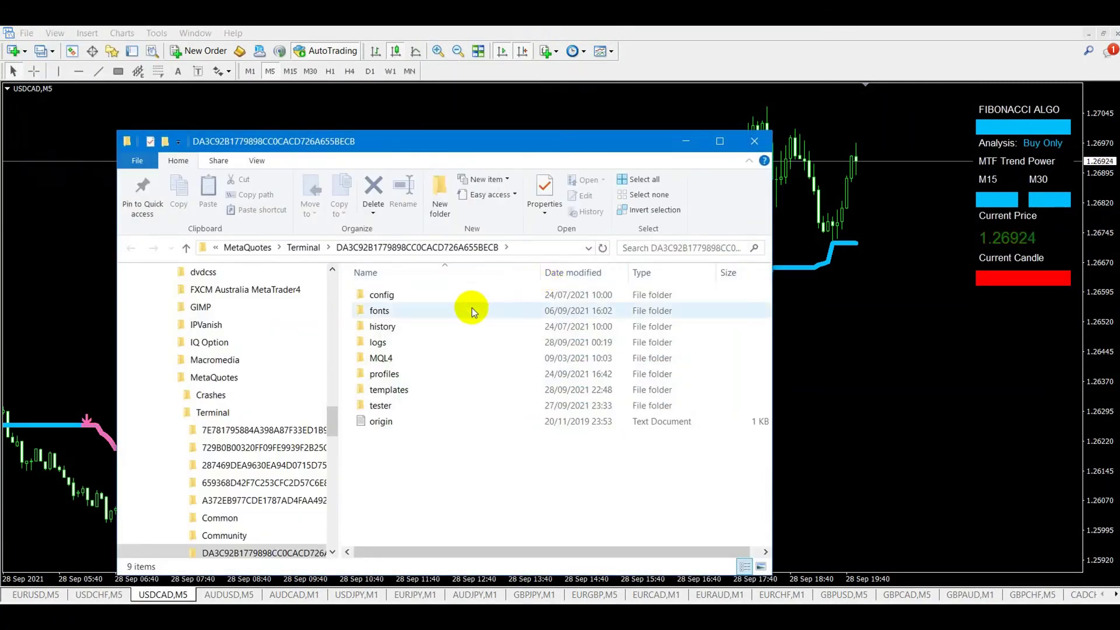
{"action": "double_click", "coordinate": [391, 361]}
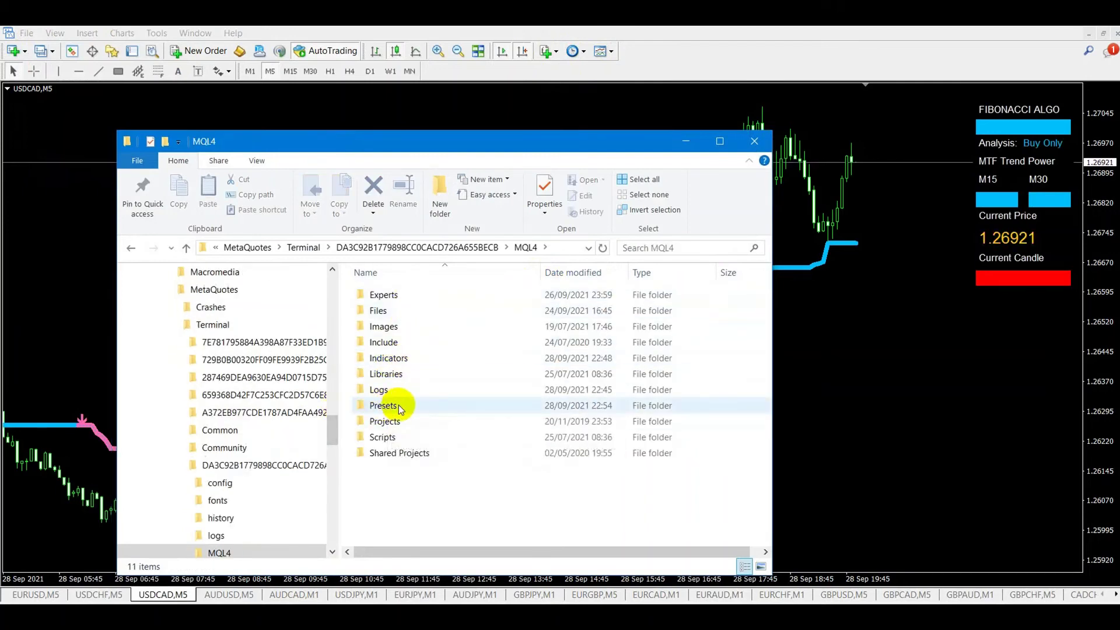
{"action": "double_click", "coordinate": [385, 406]}
{"action": "left_click", "coordinate": [394, 318]}
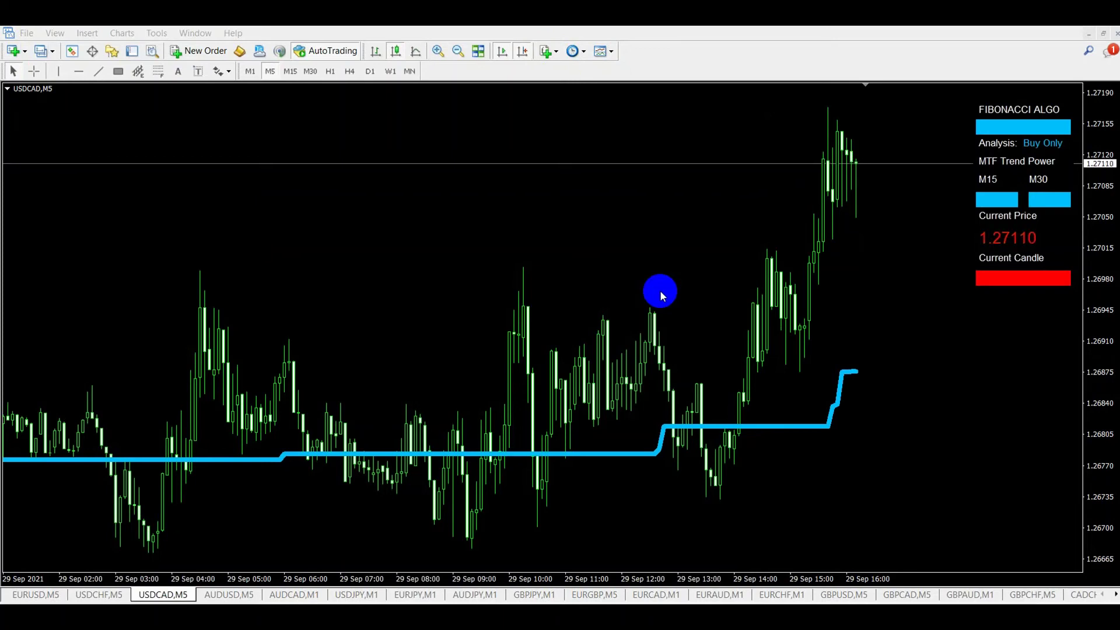
Load the FAS_test.set preset into the Fibonacci Algo indicator on the USDCAD M5 chart and apply it.
{"action": "right_click", "coordinate": [597, 223]}
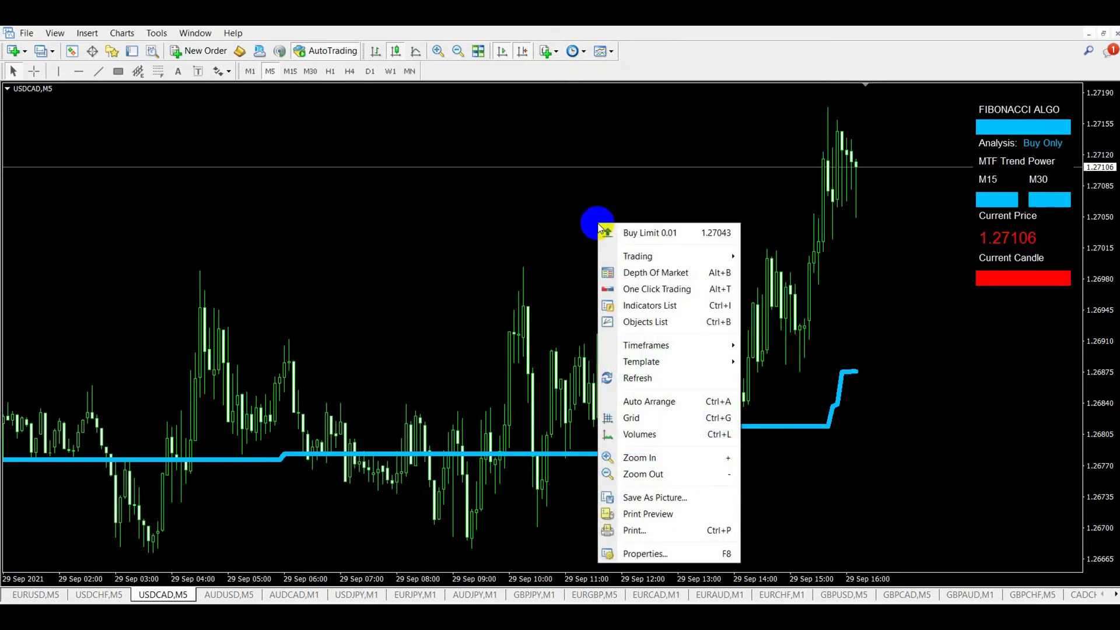
{"action": "left_click", "coordinate": [626, 304]}
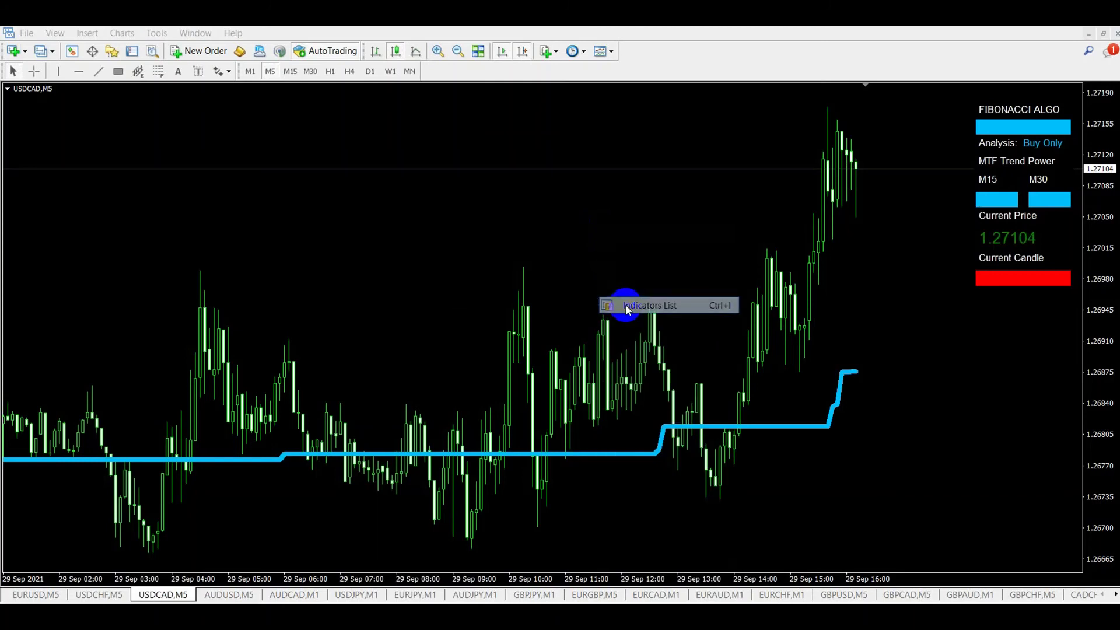
{"action": "double_click", "coordinate": [513, 193]}
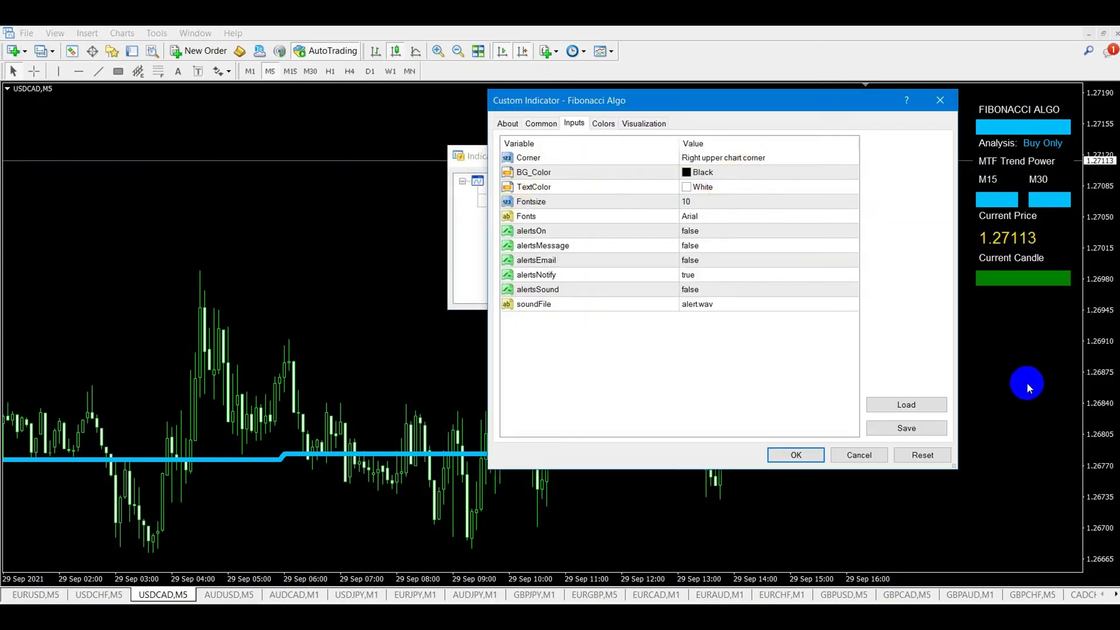
{"action": "left_click", "coordinate": [905, 403]}
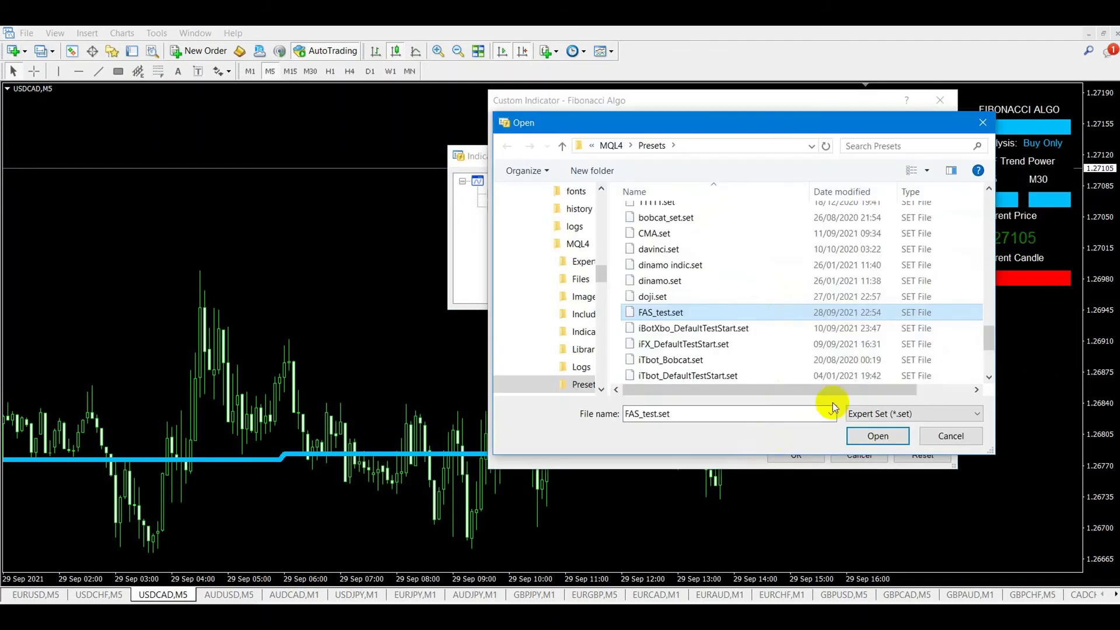
{"action": "left_click", "coordinate": [878, 437]}
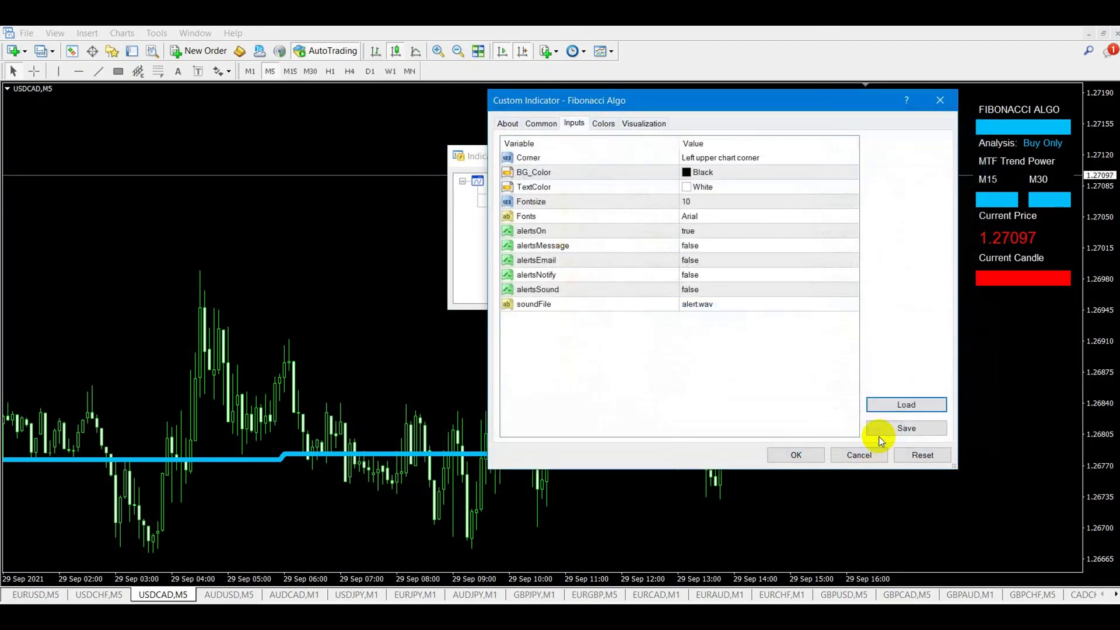
{"action": "left_click", "coordinate": [801, 454]}
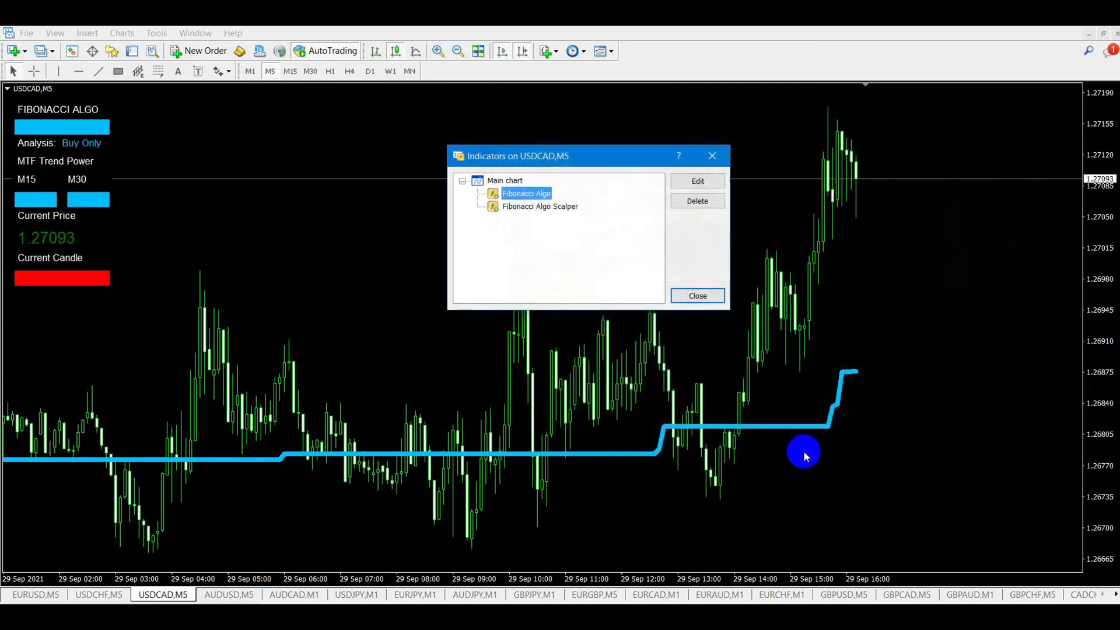
{"action": "left_click", "coordinate": [703, 297]}
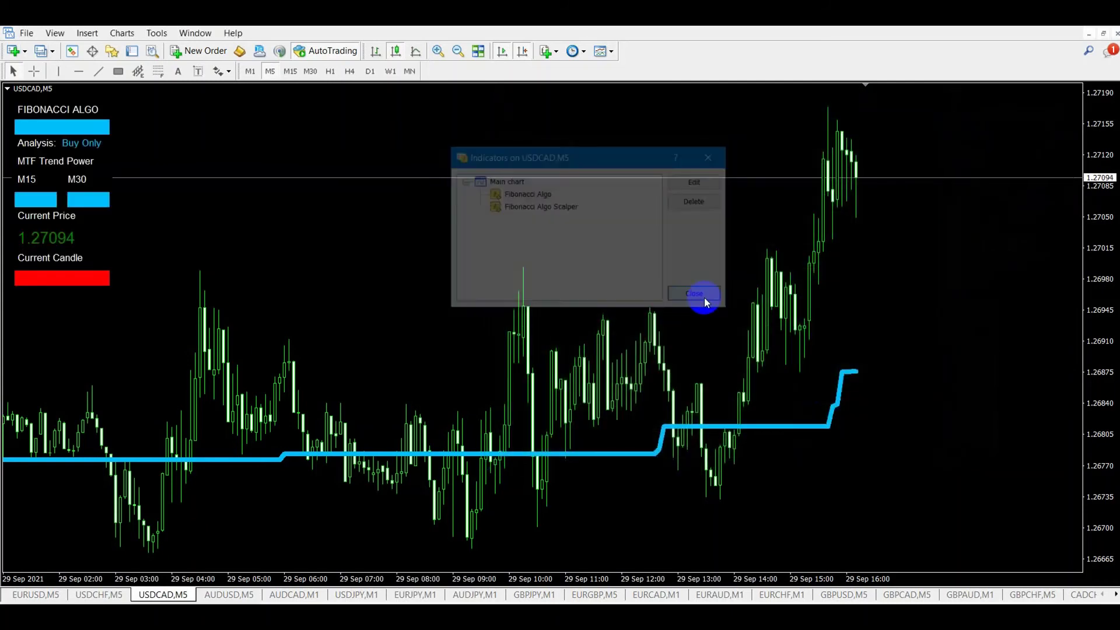